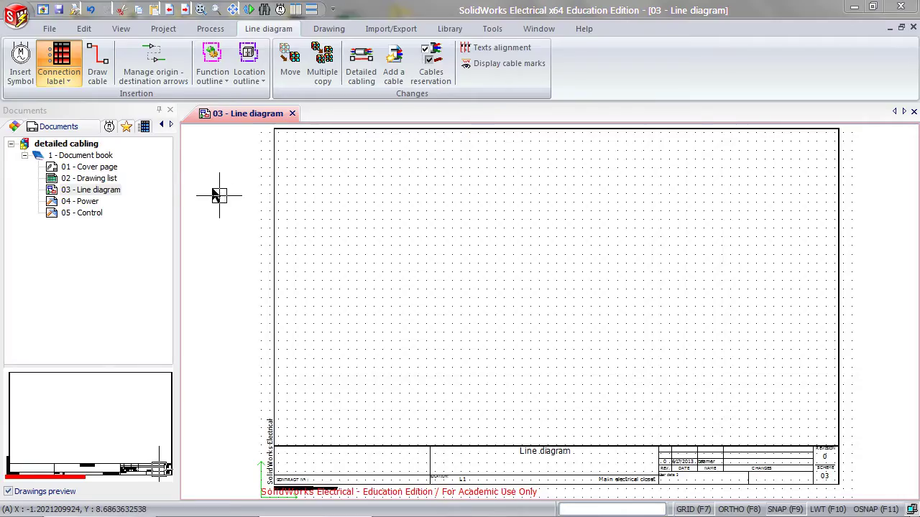
Place the Power supplies Cells battery symbol at the sheet's upper left, tagged TF1
{"action": "left_click", "coordinate": [20, 64]}
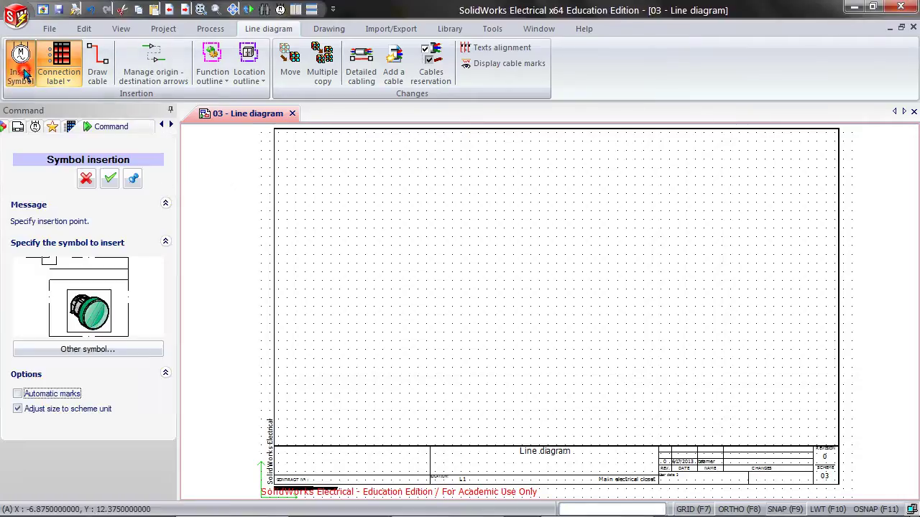
{"action": "left_click", "coordinate": [140, 351]}
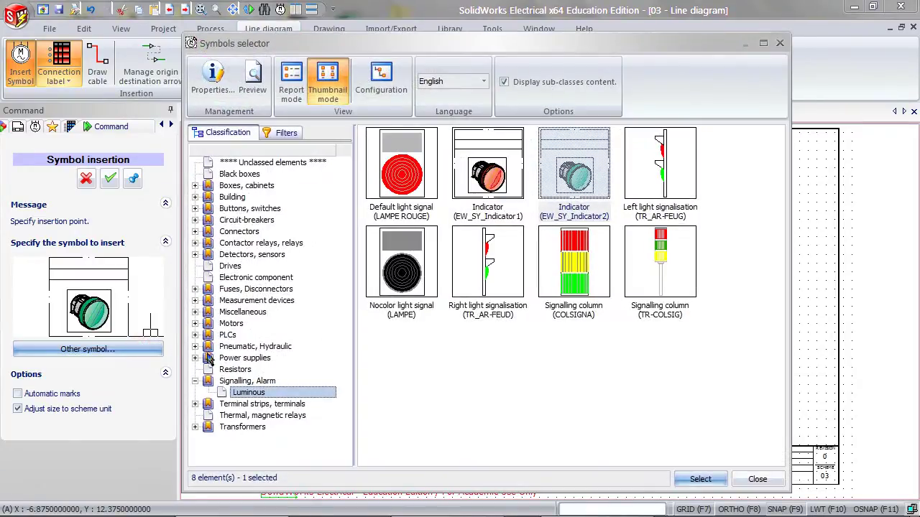
{"action": "left_click", "coordinate": [209, 359]}
{"action": "left_click", "coordinate": [398, 179]}
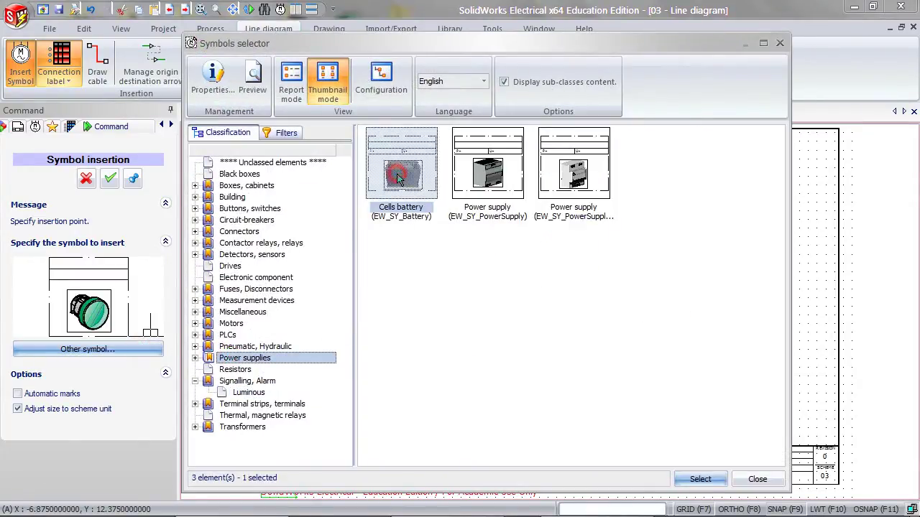
{"action": "left_click", "coordinate": [697, 480]}
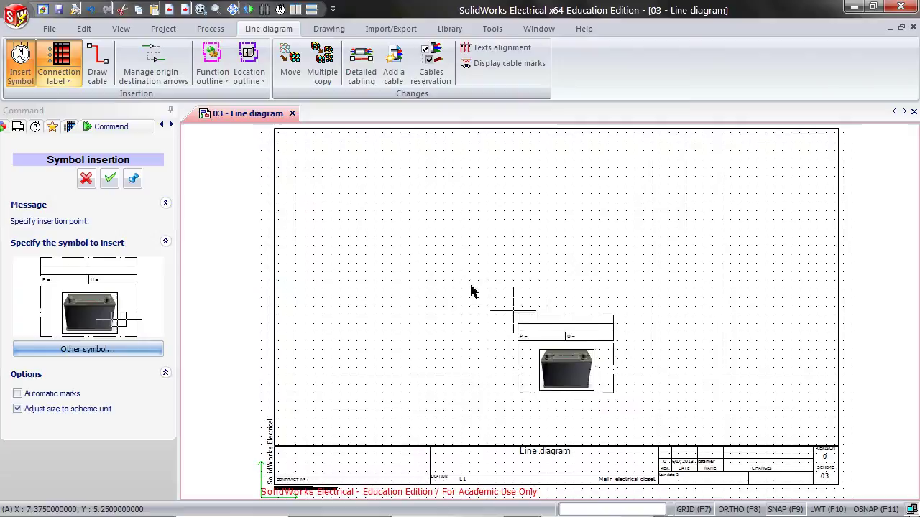
{"action": "left_click", "coordinate": [304, 153]}
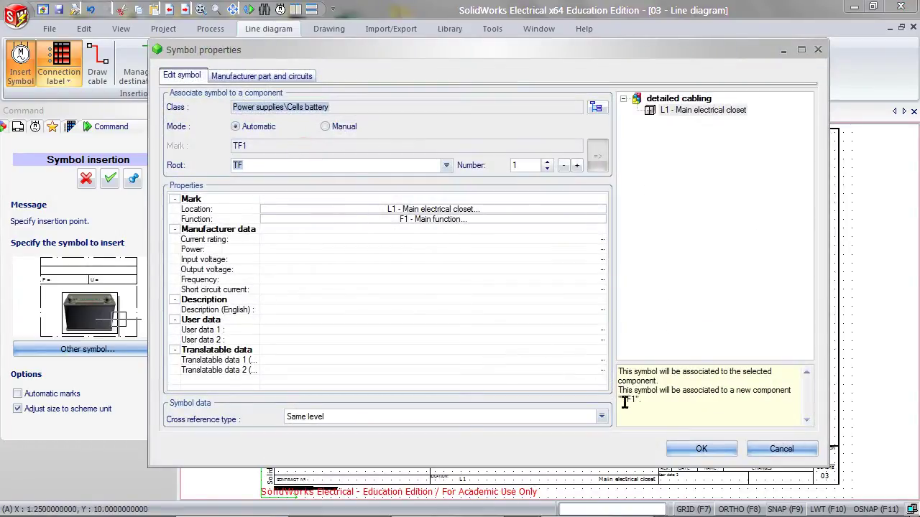
{"action": "left_click", "coordinate": [701, 448]}
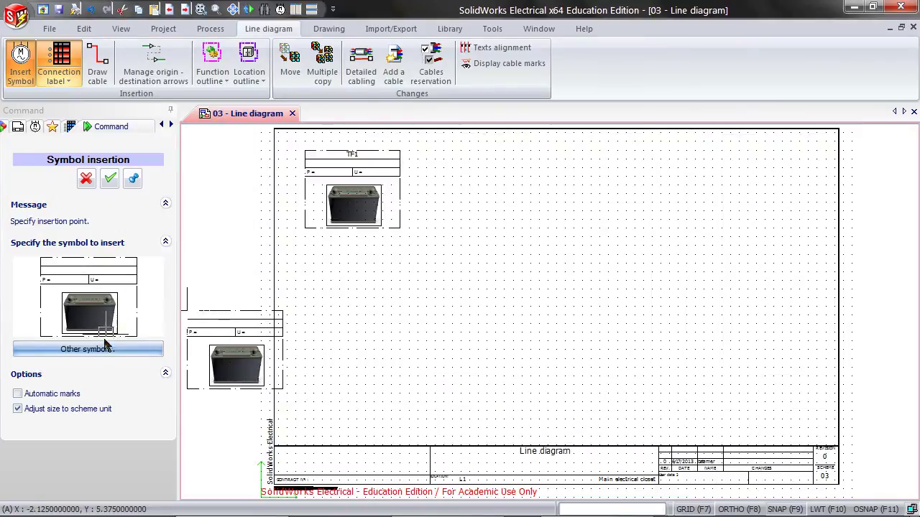
Place the Switch (EW_SY_Switch) symbol right of TF1, accepting tag S1
{"action": "left_click", "coordinate": [103, 348]}
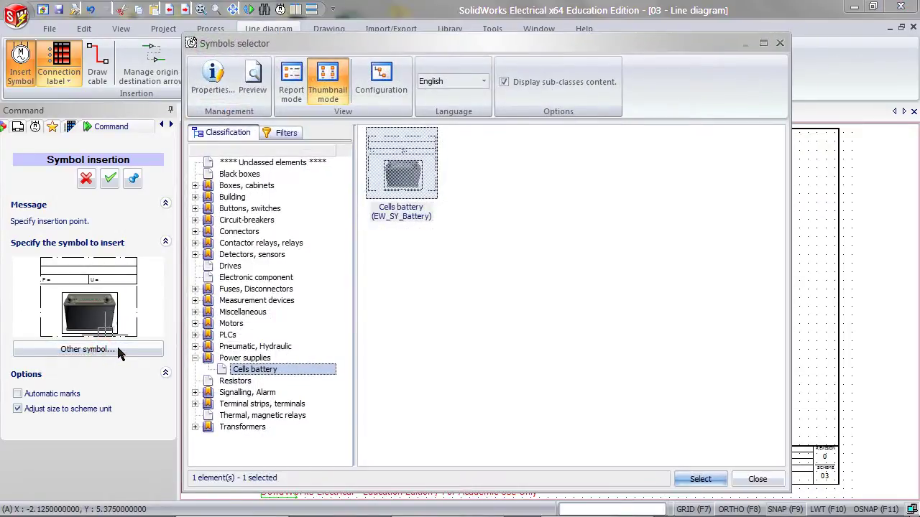
{"action": "left_click", "coordinate": [250, 209]}
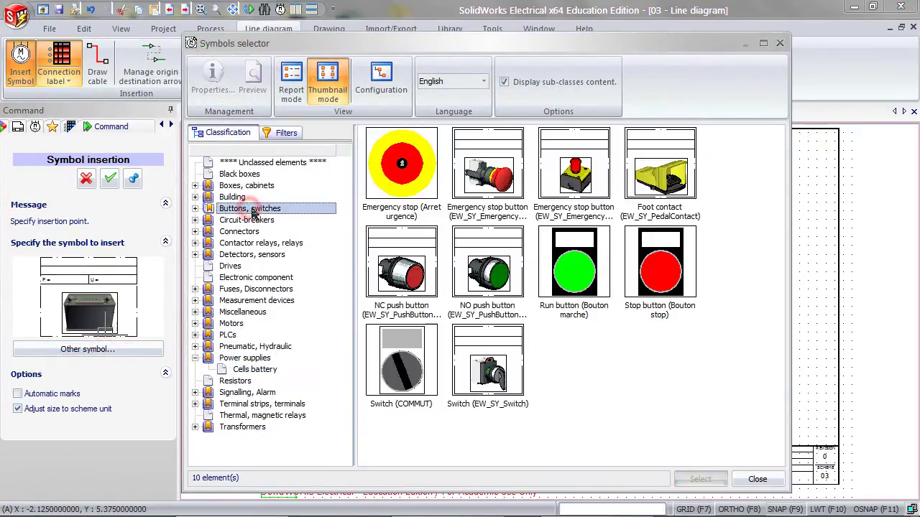
{"action": "left_click", "coordinate": [481, 370]}
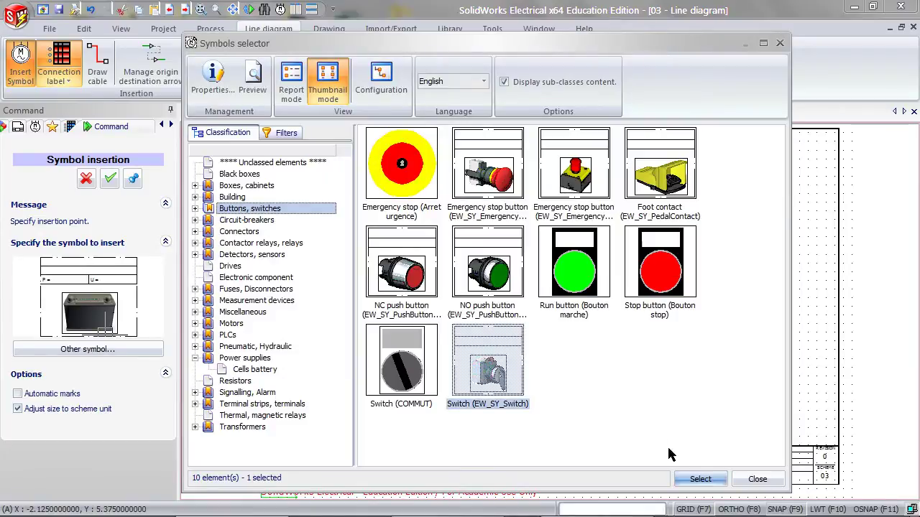
{"action": "left_click", "coordinate": [701, 479]}
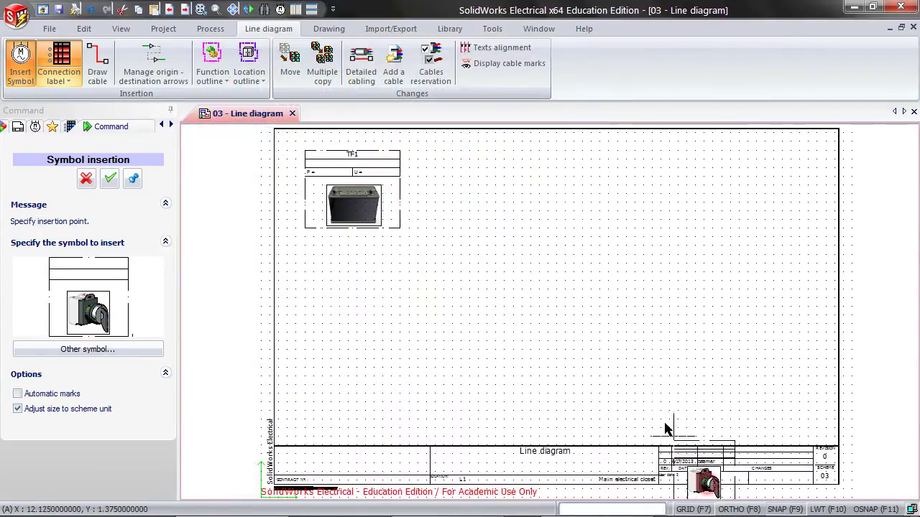
{"action": "left_click", "coordinate": [513, 156]}
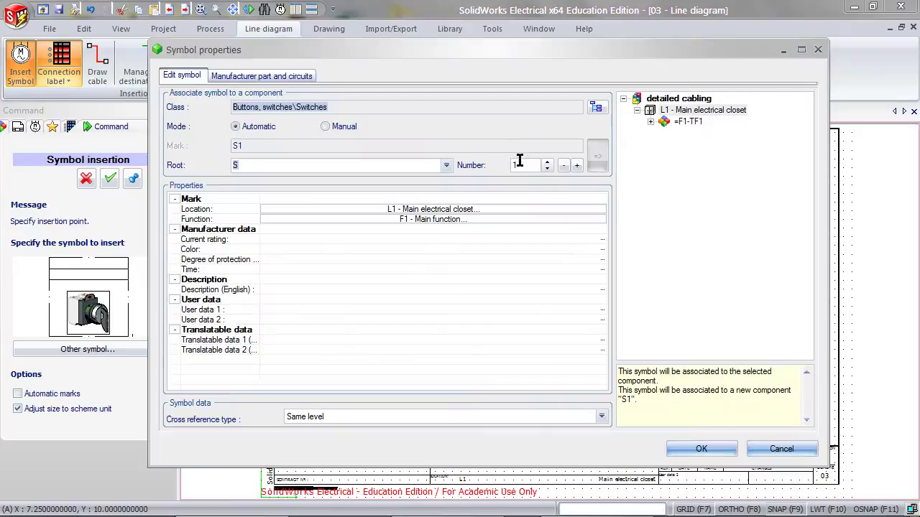
{"action": "left_click", "coordinate": [700, 449]}
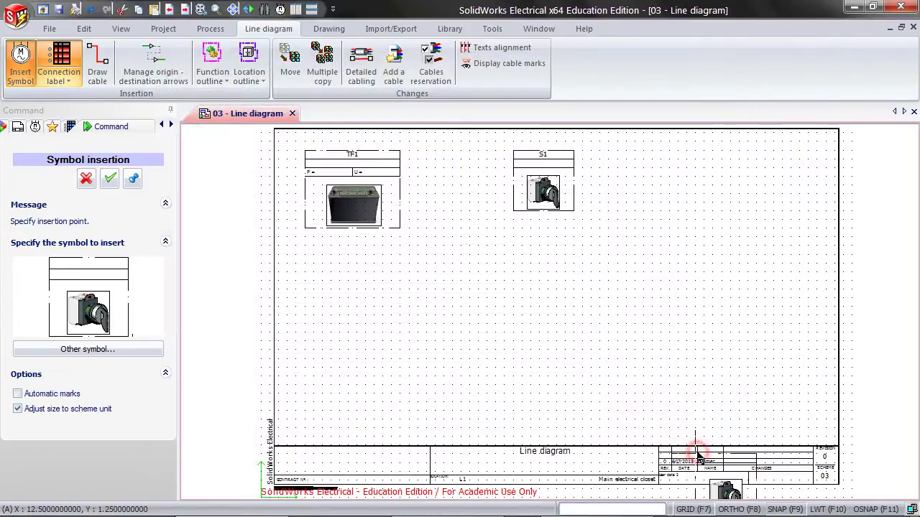
Place the green Indicator (EW_SY_Indicator2) symbol at the top right, tagged LT1
{"action": "left_click", "coordinate": [127, 351]}
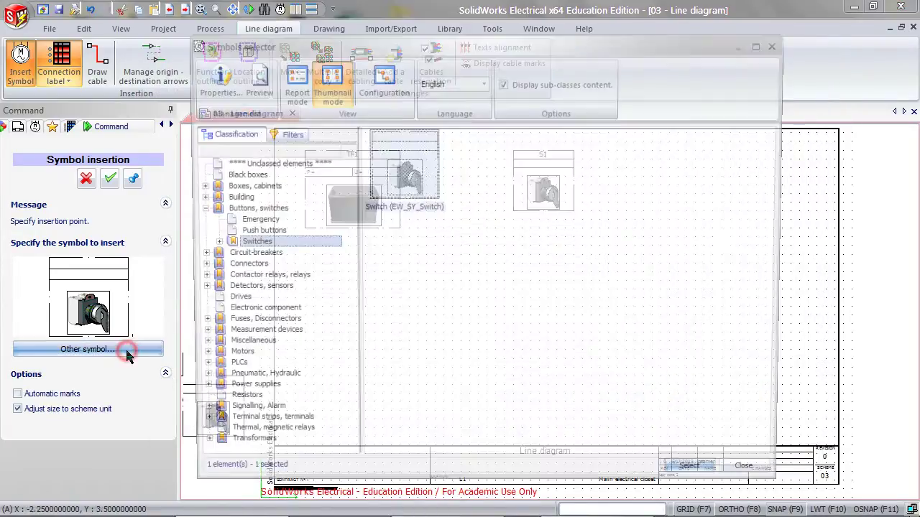
{"action": "left_click", "coordinate": [247, 416]}
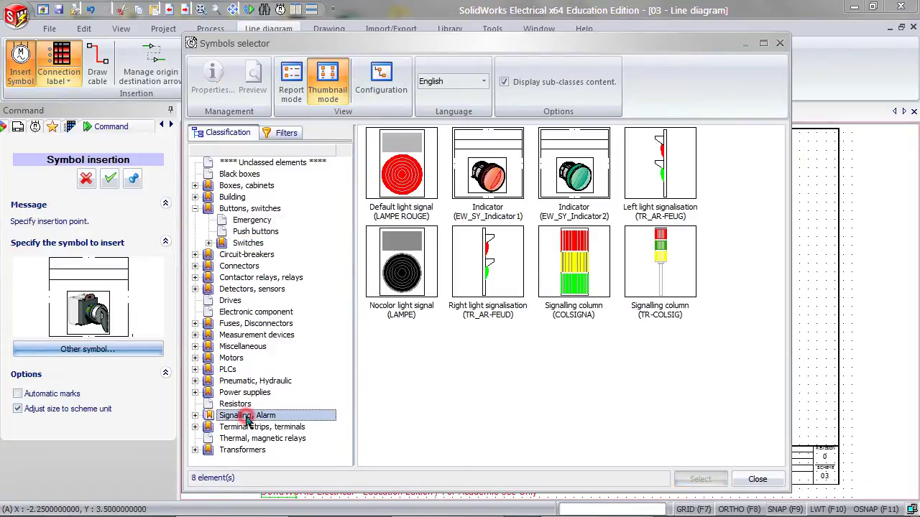
{"action": "left_click", "coordinate": [575, 195]}
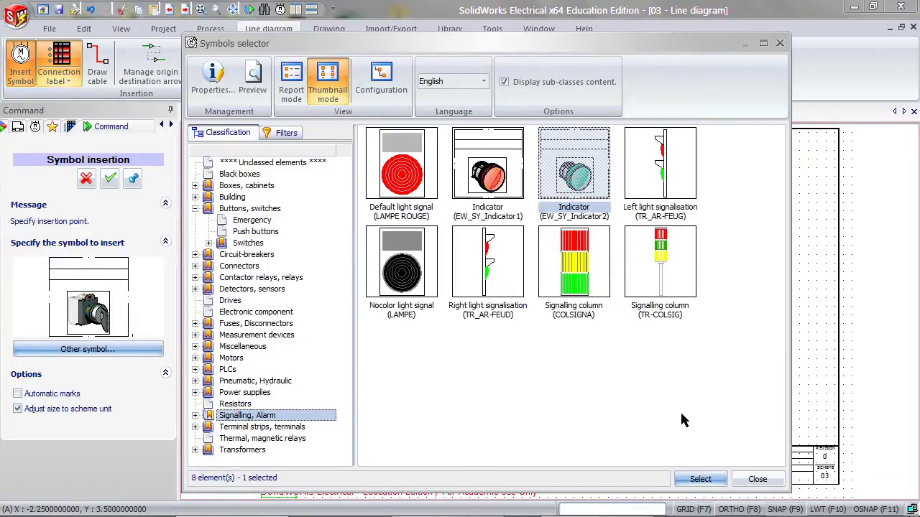
{"action": "left_click", "coordinate": [701, 478]}
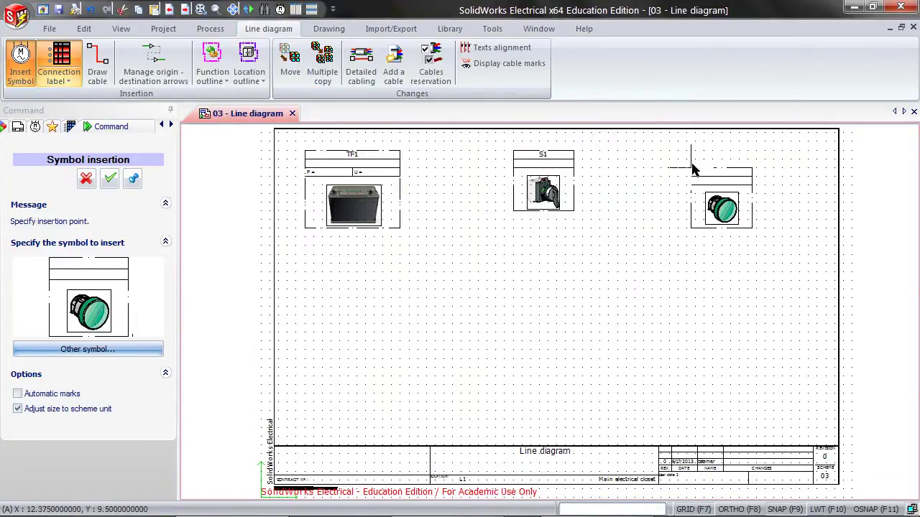
{"action": "left_click", "coordinate": [695, 154]}
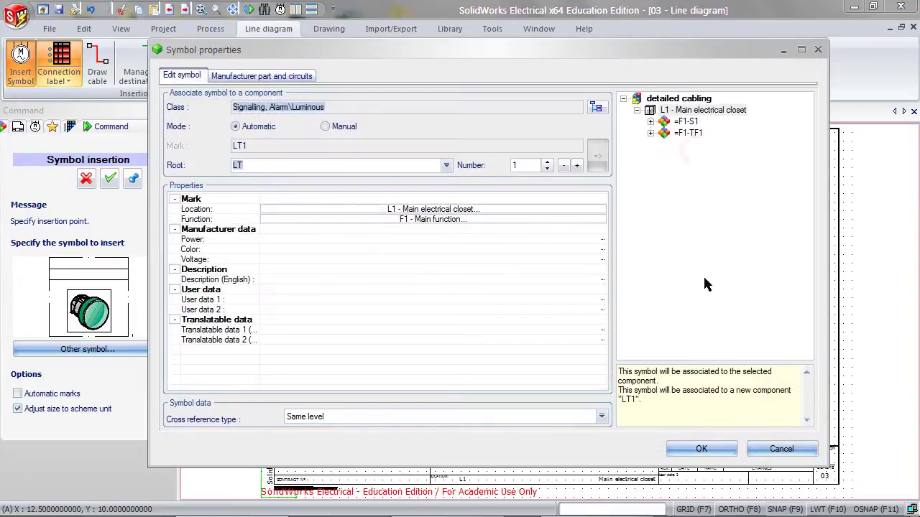
{"action": "left_click", "coordinate": [710, 452]}
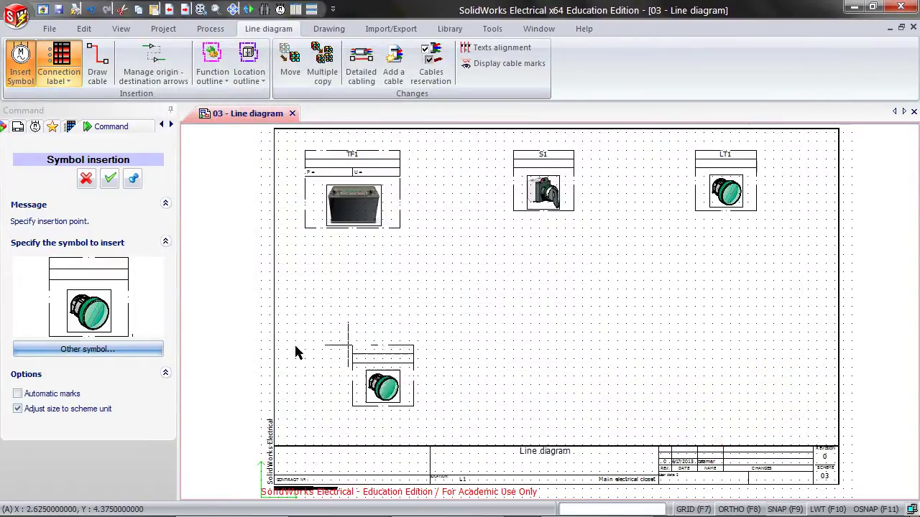
Draw cables from battery TF1 to switch S1 and from S1 to indicator LT1
{"action": "left_click", "coordinate": [86, 180]}
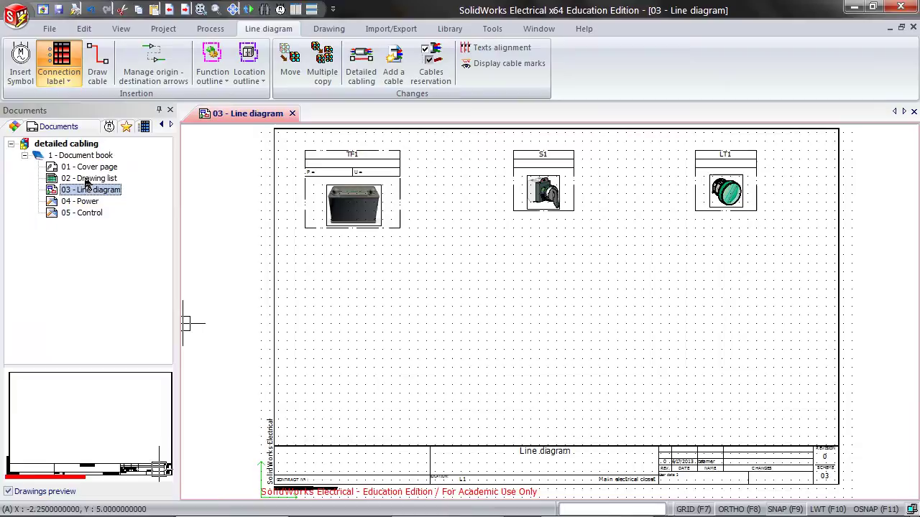
{"action": "left_click", "coordinate": [98, 75]}
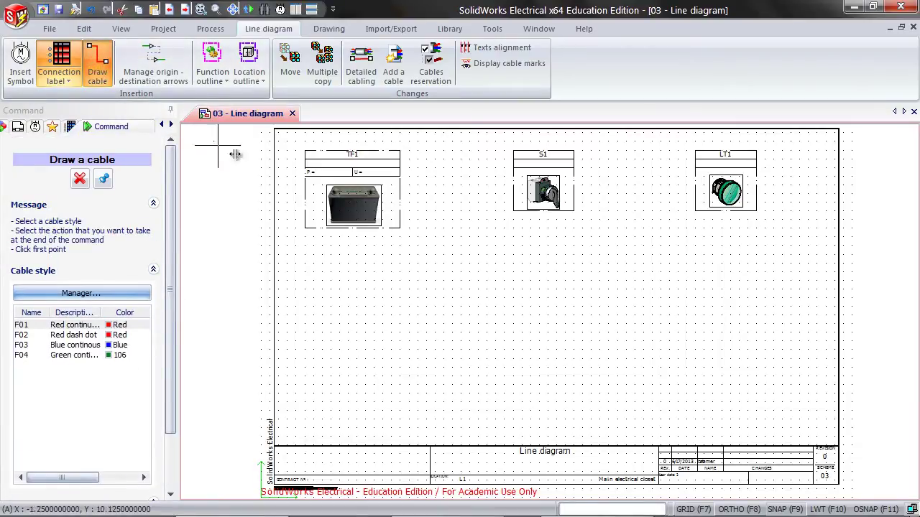
{"action": "left_click", "coordinate": [400, 159]}
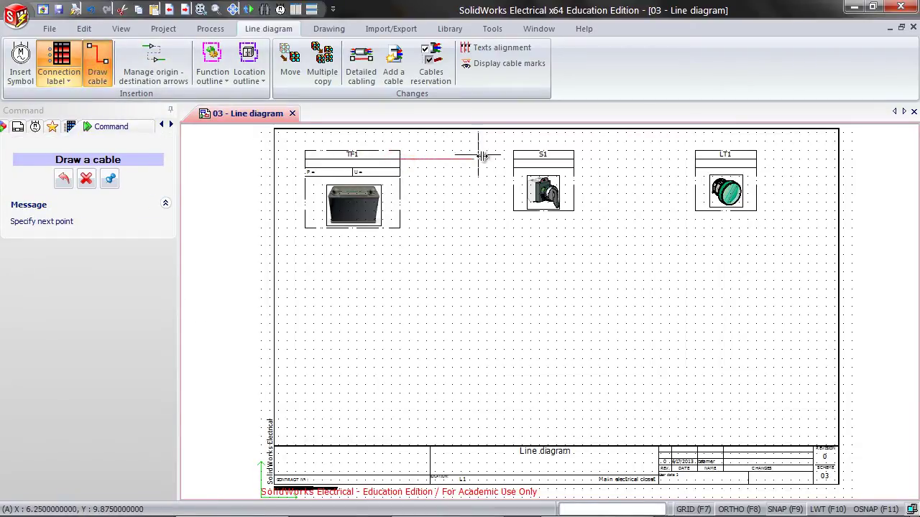
{"action": "left_click", "coordinate": [514, 159]}
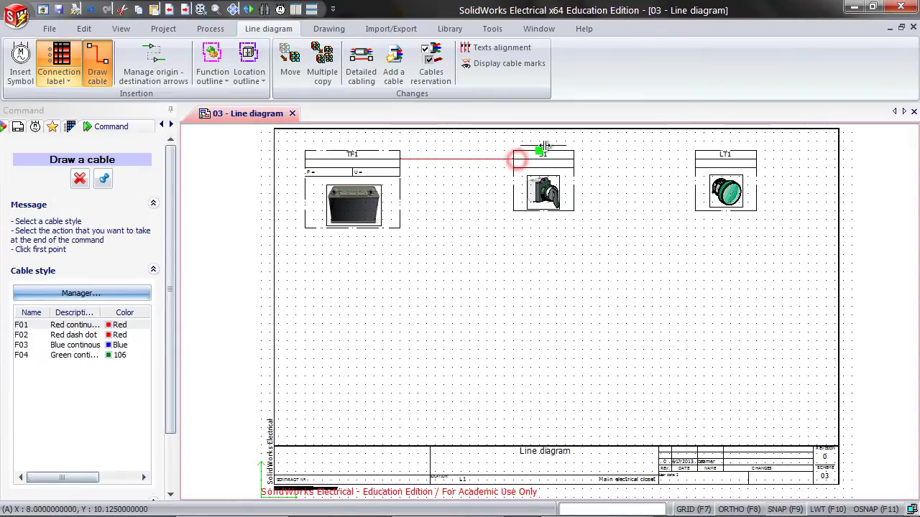
{"action": "left_click", "coordinate": [571, 158]}
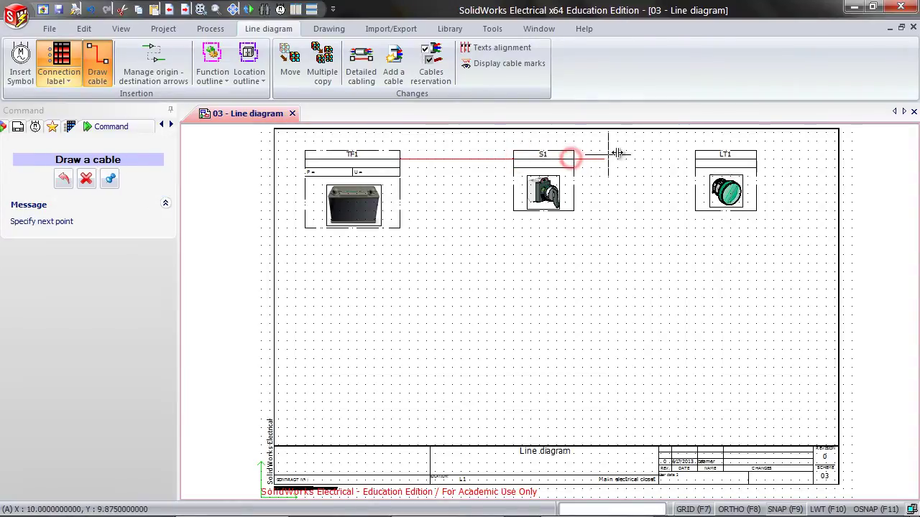
{"action": "left_click", "coordinate": [696, 159]}
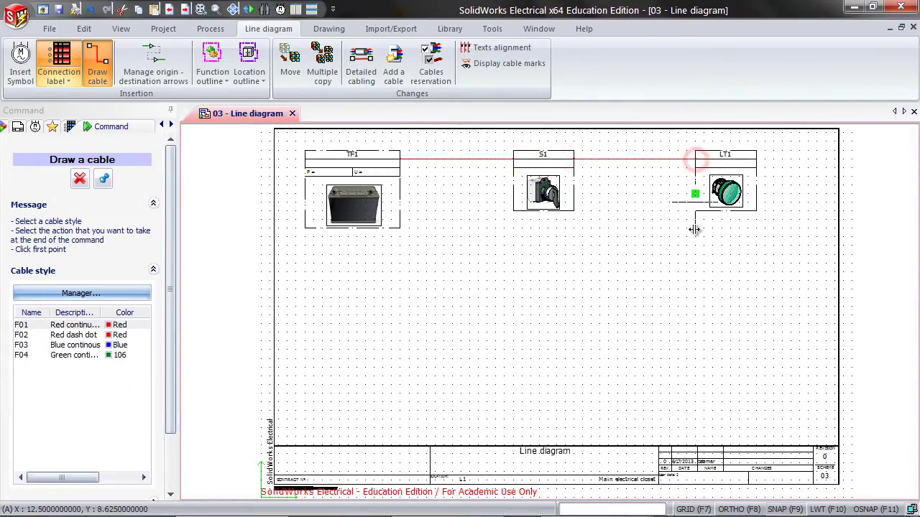
{"action": "left_click", "coordinate": [77, 178]}
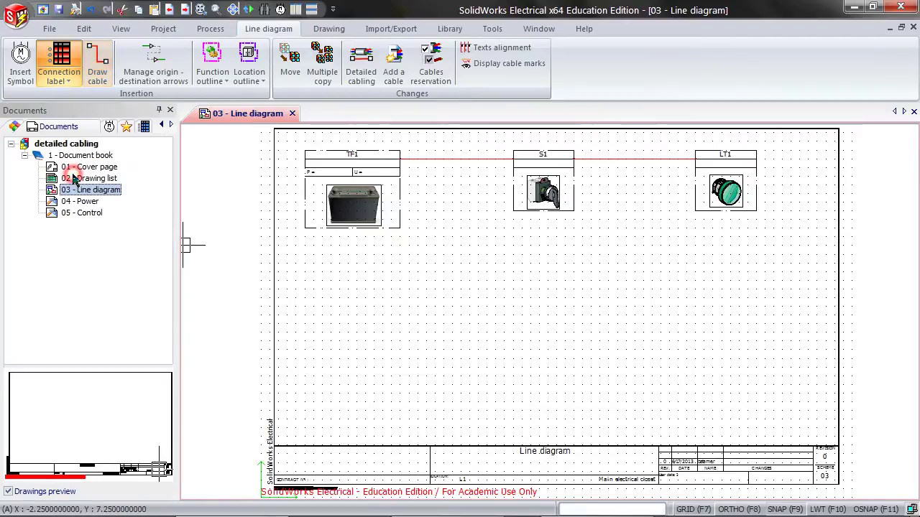
{"action": "left_click", "coordinate": [503, 284]}
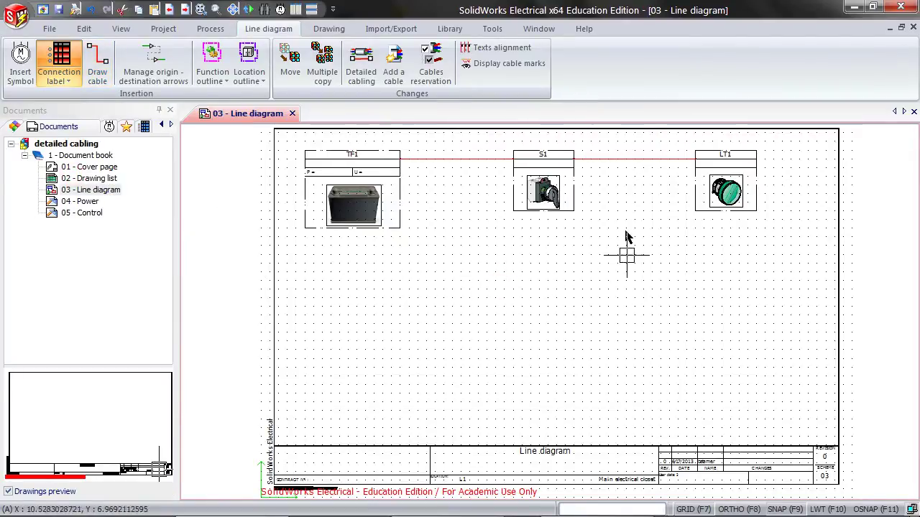
Add a two-conductor 1000 R2V-RH 2X10 cable to the S1–LT1 link, labelled W2
{"action": "right_click", "coordinate": [616, 161]}
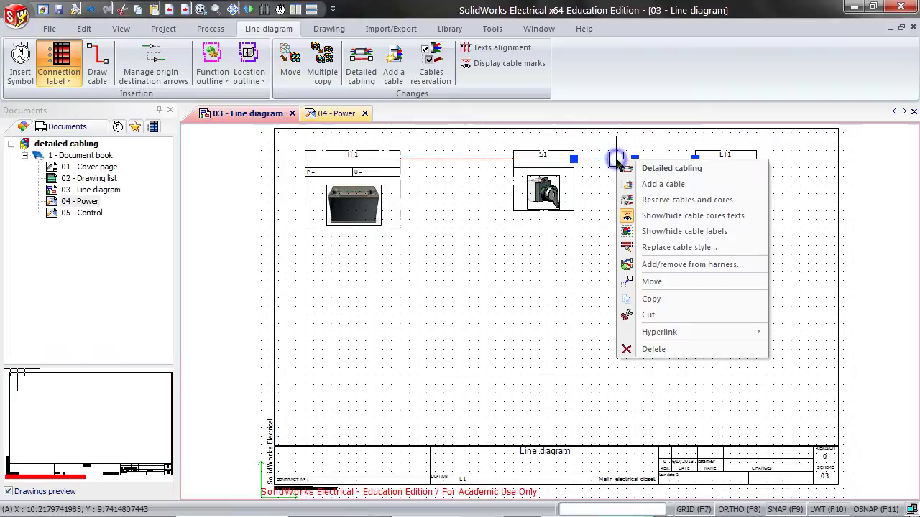
{"action": "left_click", "coordinate": [636, 182]}
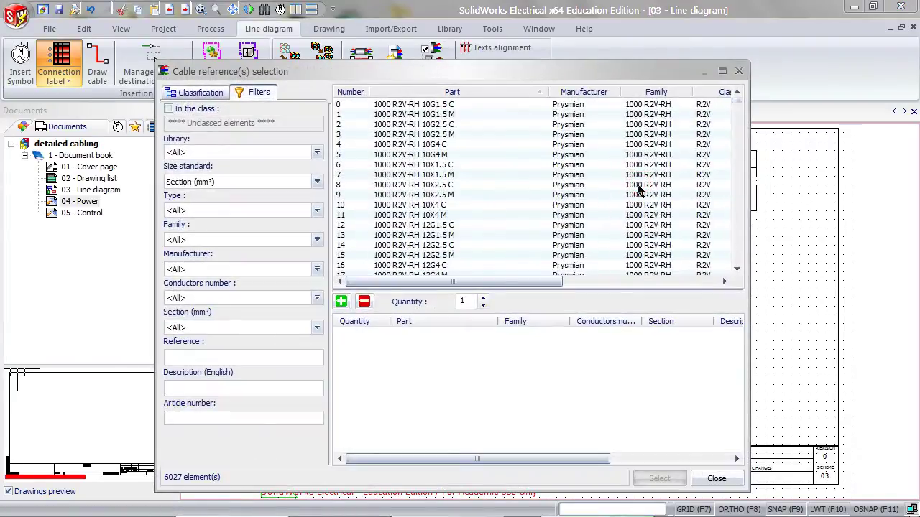
{"action": "left_click", "coordinate": [255, 300]}
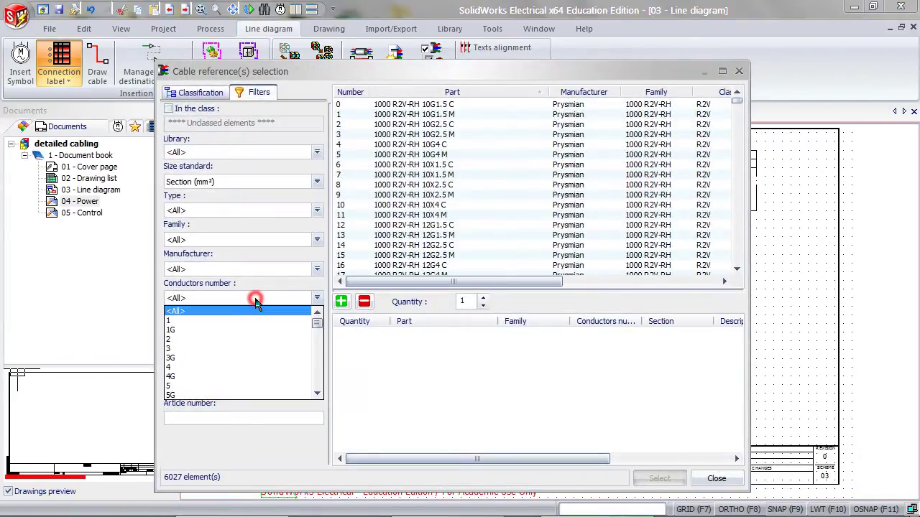
{"action": "left_click", "coordinate": [206, 344]}
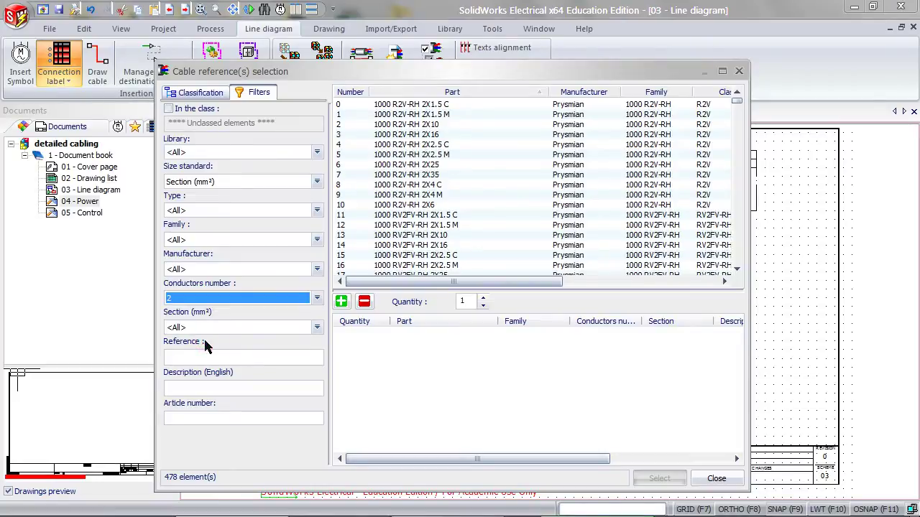
{"action": "left_click", "coordinate": [421, 125]}
{"action": "left_click", "coordinate": [342, 302]}
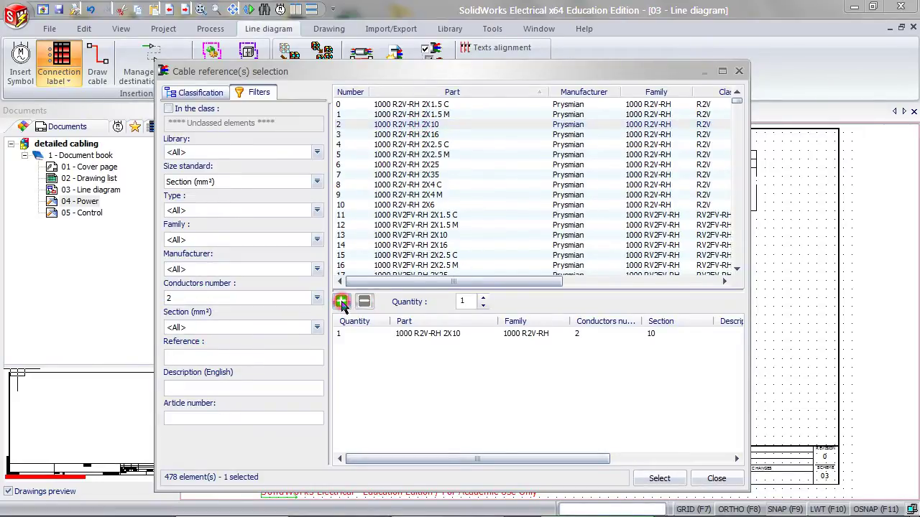
{"action": "left_click", "coordinate": [457, 333]}
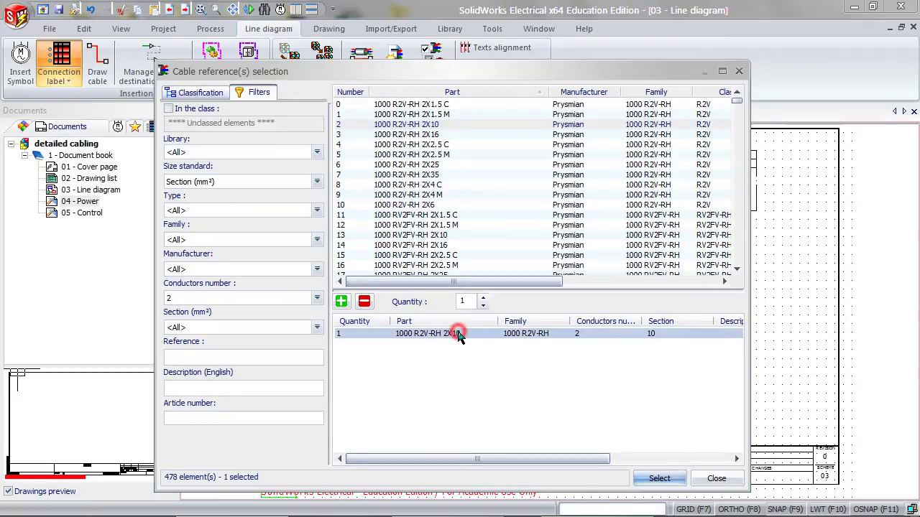
{"action": "left_click", "coordinate": [656, 478]}
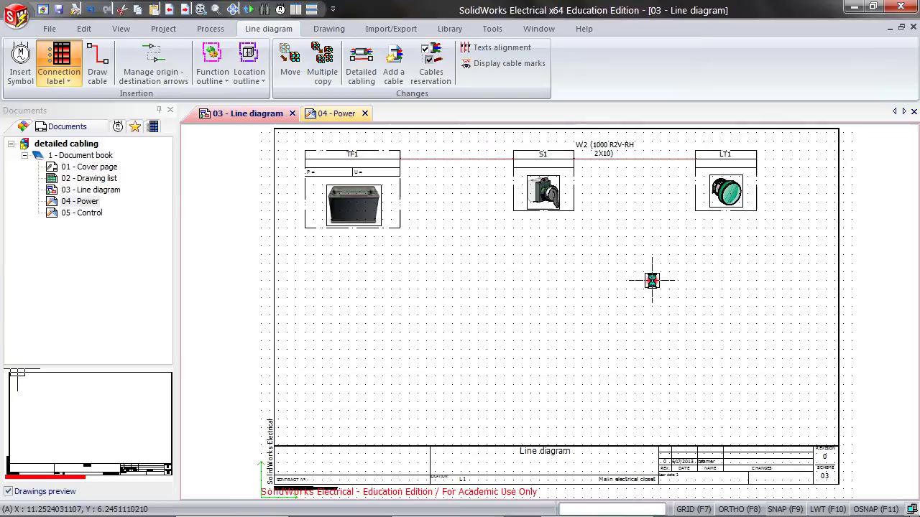
{"action": "left_click", "coordinate": [652, 281]}
Open switch S1's symbol properties and start a manufacturer part search
{"action": "right_click", "coordinate": [545, 159]}
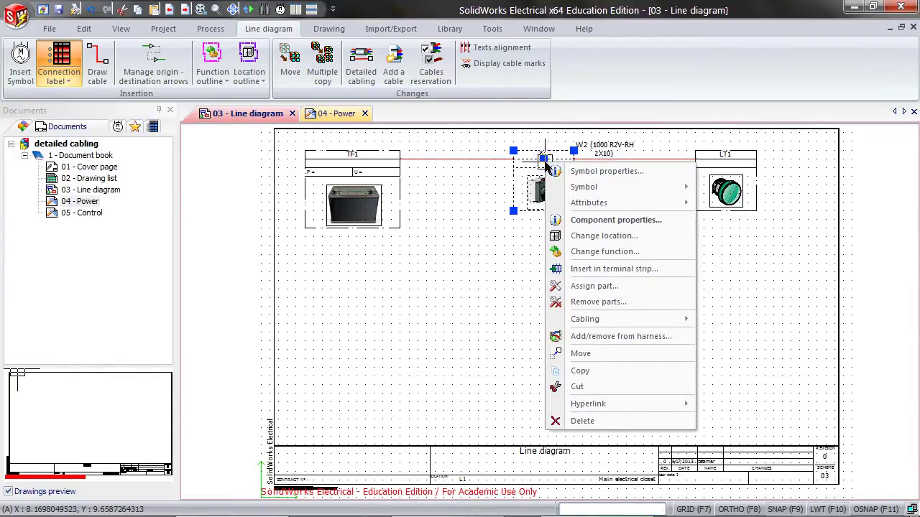
{"action": "left_click", "coordinate": [612, 177]}
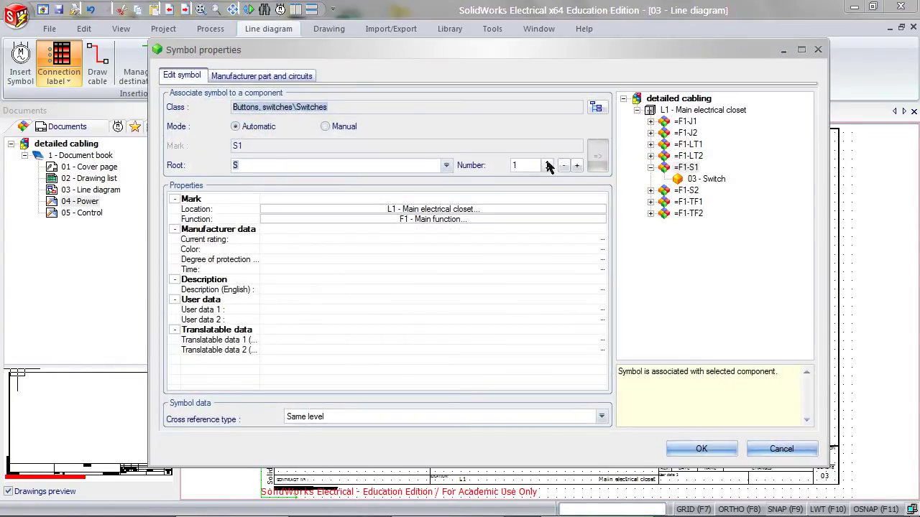
{"action": "left_click", "coordinate": [293, 75]}
{"action": "left_click", "coordinate": [215, 111]}
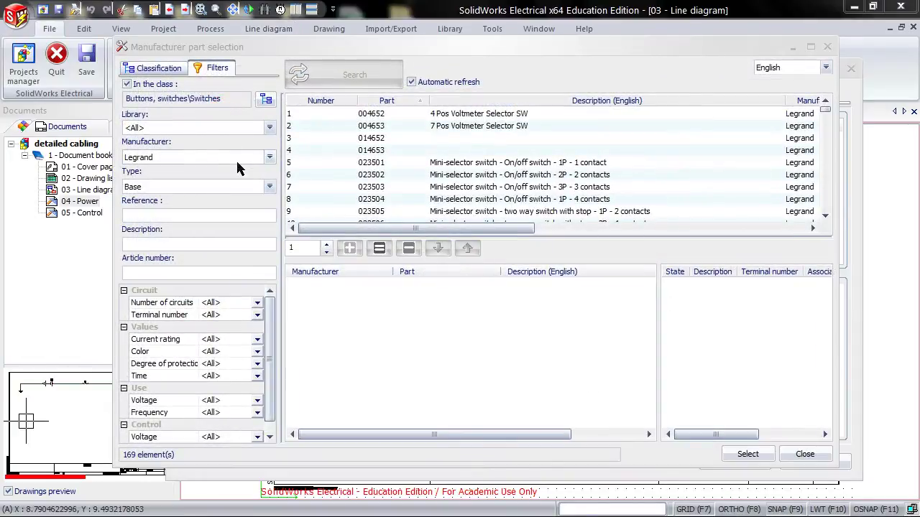
With all manufacturers and two terminals, assign Legrand part 004652 to S1
{"action": "left_click", "coordinate": [236, 158]}
{"action": "scroll", "coordinate": [273, 294], "scroll_direction": "up", "scroll_amount": 5}
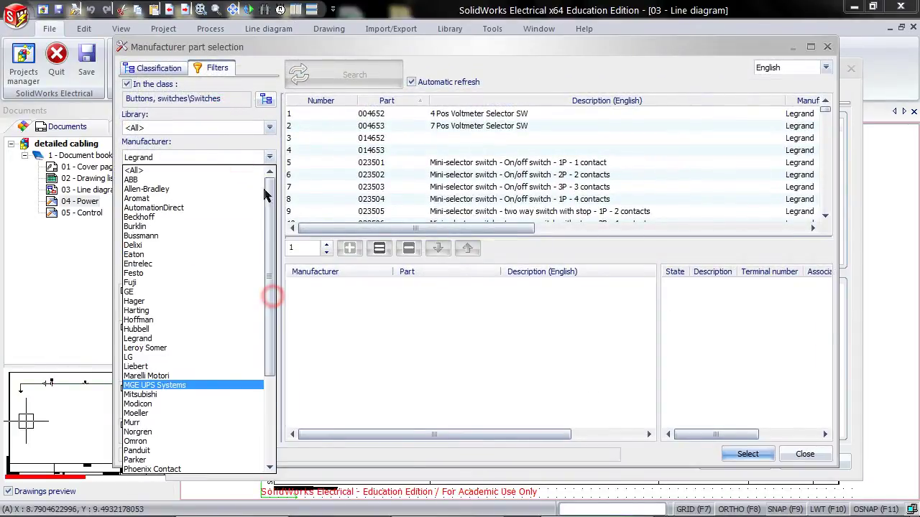
{"action": "left_click", "coordinate": [241, 174]}
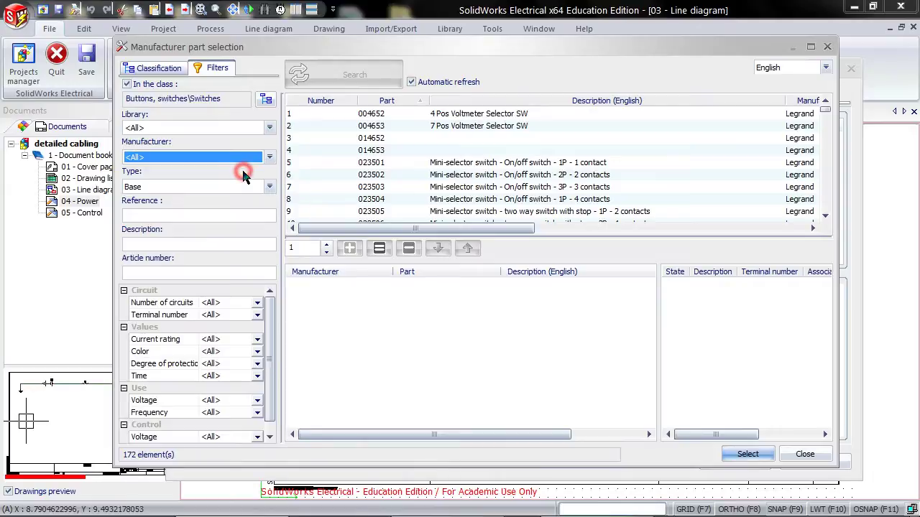
{"action": "left_click", "coordinate": [256, 315]}
{"action": "left_click", "coordinate": [210, 352]}
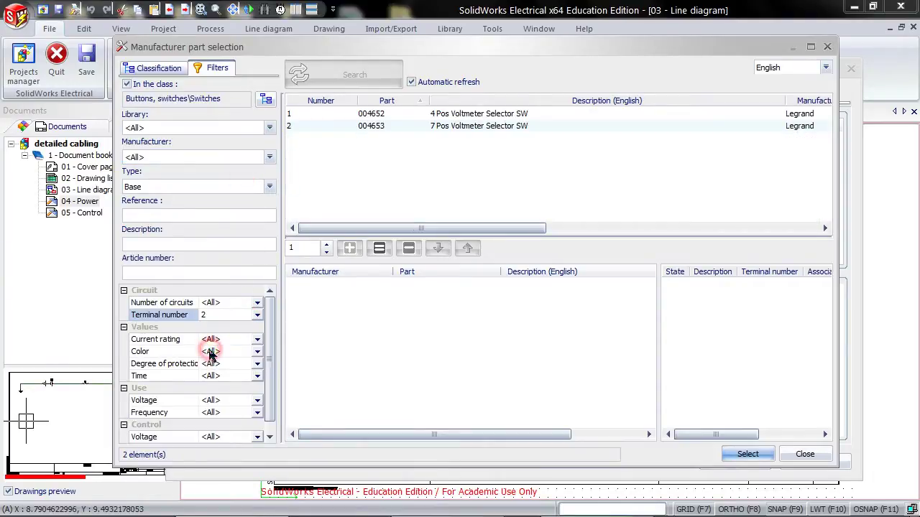
{"action": "left_click", "coordinate": [537, 113]}
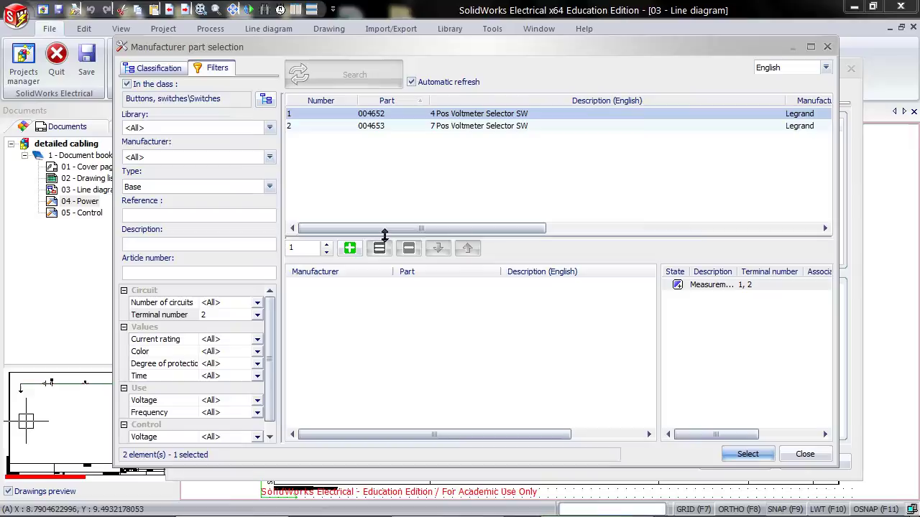
{"action": "left_click", "coordinate": [350, 248]}
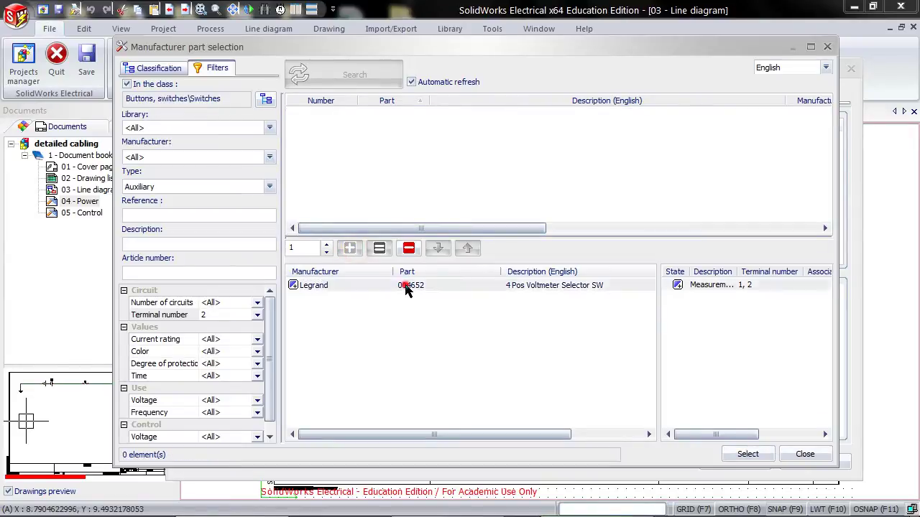
{"action": "left_click", "coordinate": [751, 454]}
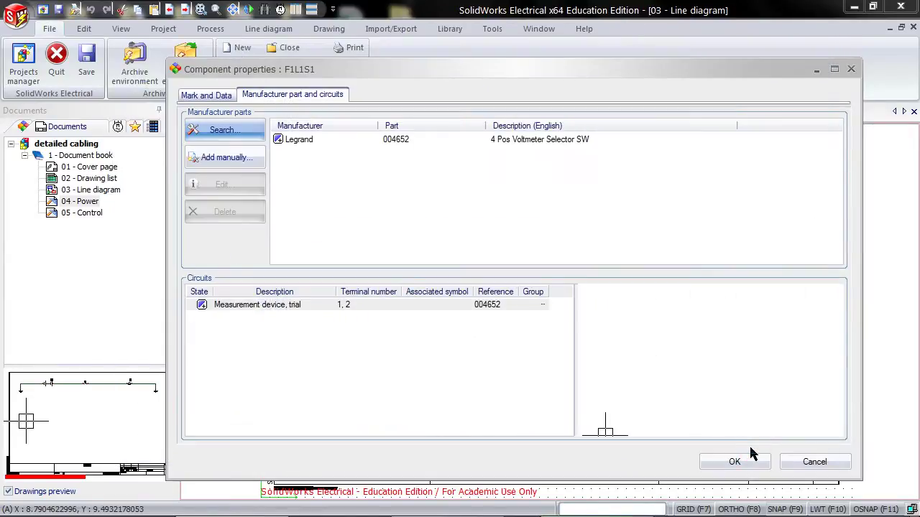
{"action": "left_click", "coordinate": [733, 462]}
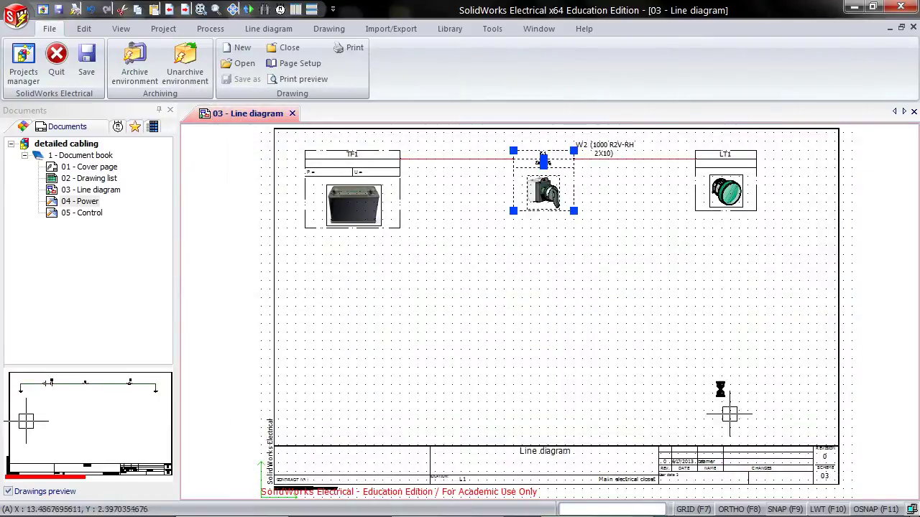
Open LT1's part search and set the class filter to Signalling, Alarm
{"action": "right_click", "coordinate": [705, 188]}
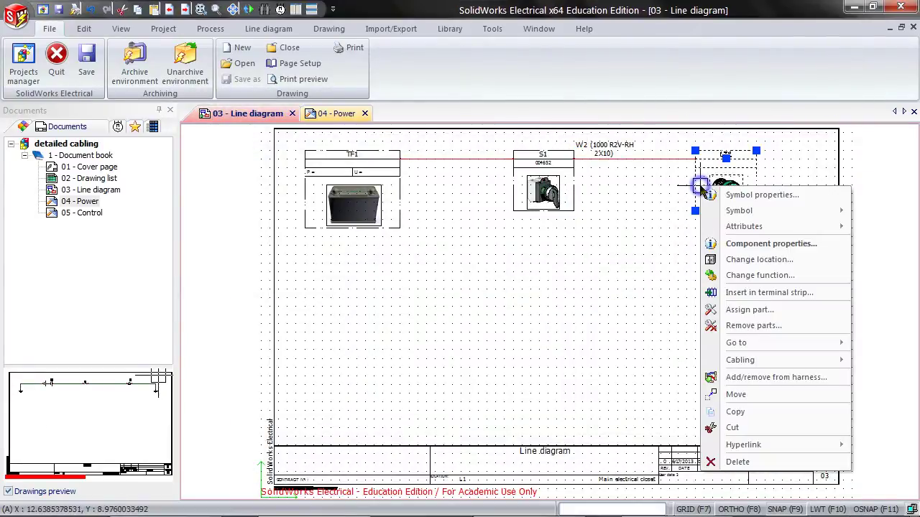
{"action": "left_click", "coordinate": [744, 197]}
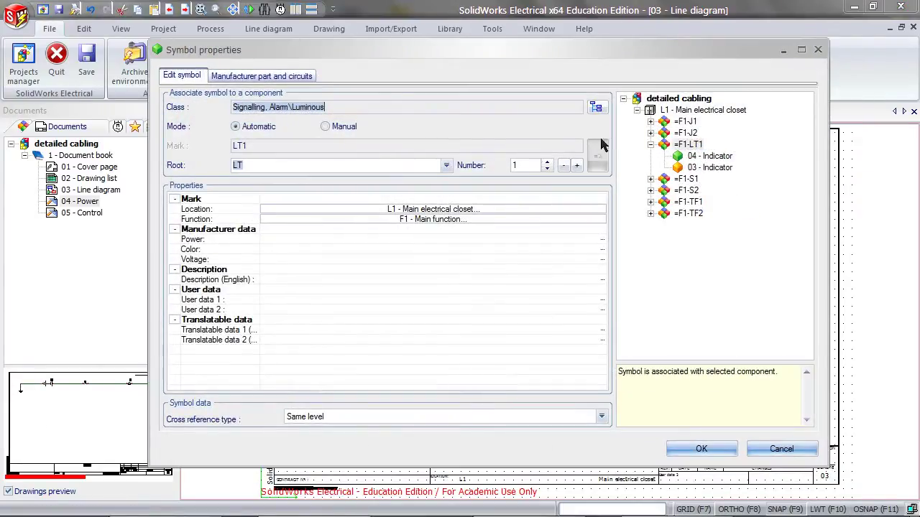
{"action": "left_click", "coordinate": [302, 75]}
{"action": "left_click", "coordinate": [226, 109]}
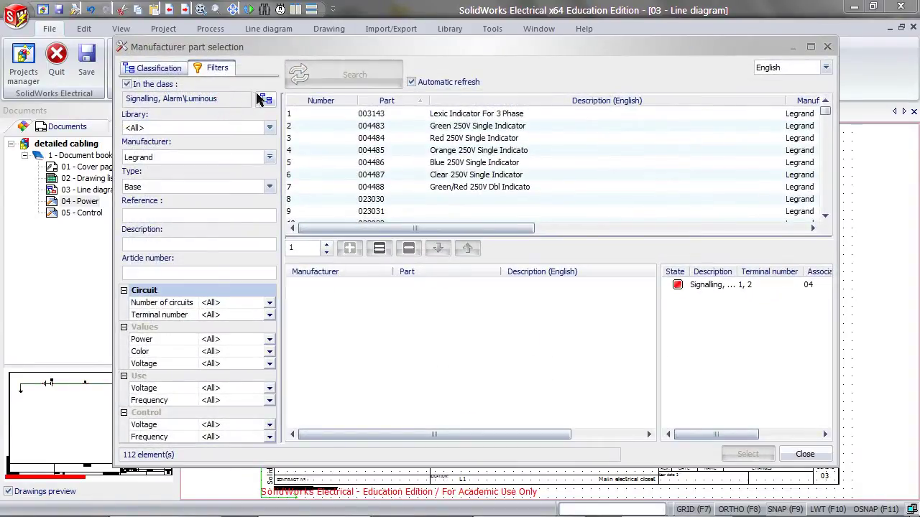
{"action": "left_click", "coordinate": [263, 100]}
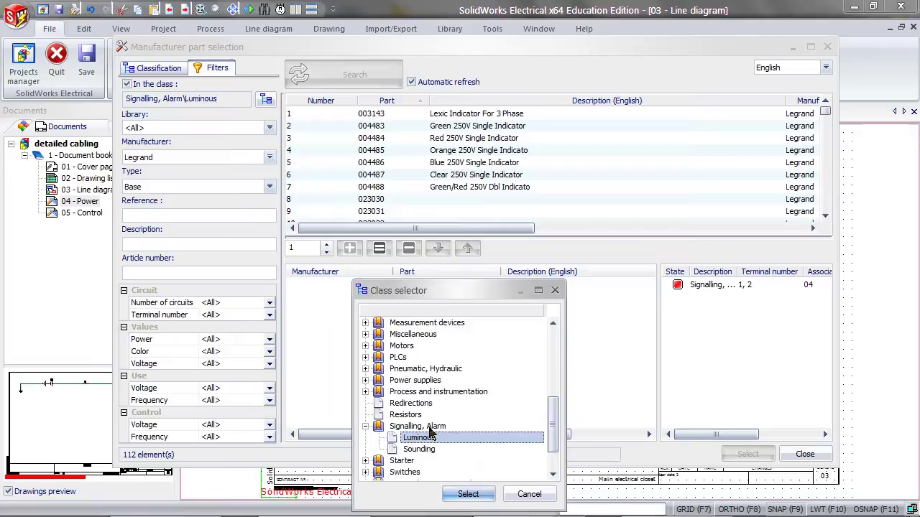
{"action": "left_click", "coordinate": [429, 427]}
{"action": "left_click", "coordinate": [468, 495]}
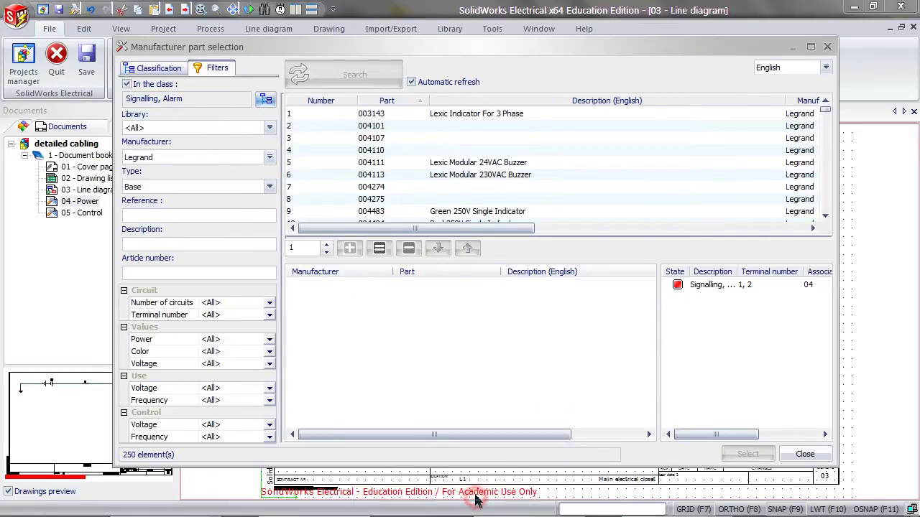
With all manufacturers and two terminals, assign Legrand 003143 Lexic indicator to LT1
{"action": "left_click", "coordinate": [269, 158]}
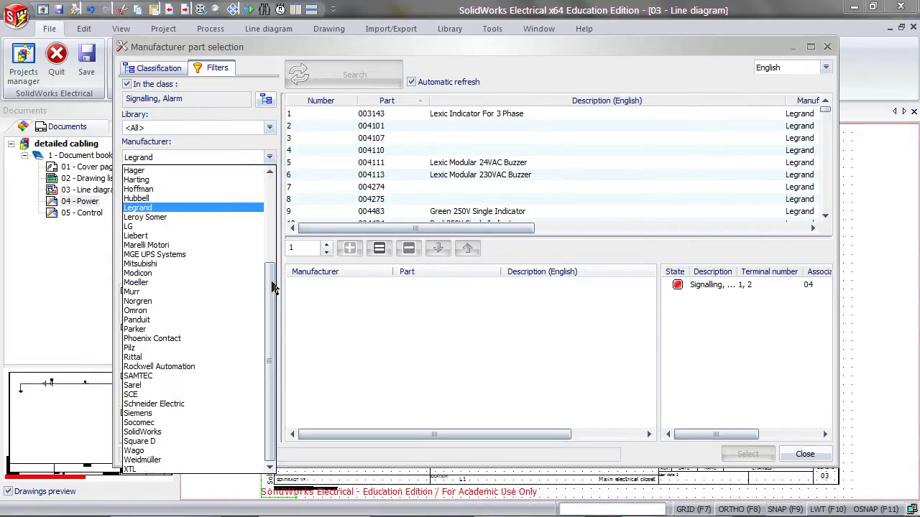
{"action": "scroll", "coordinate": [271, 287], "scroll_direction": "up", "scroll_amount": 5}
{"action": "left_click", "coordinate": [233, 170]}
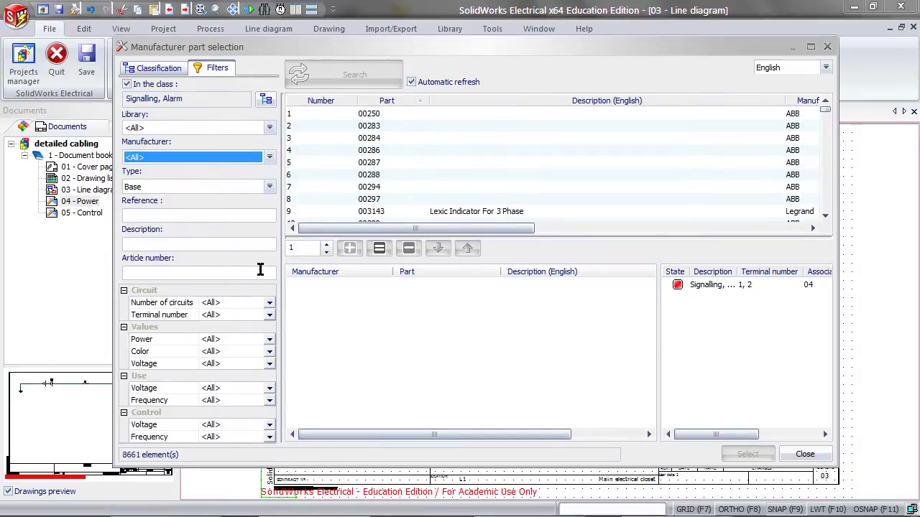
{"action": "left_click", "coordinate": [270, 317]}
{"action": "left_click", "coordinate": [210, 350]}
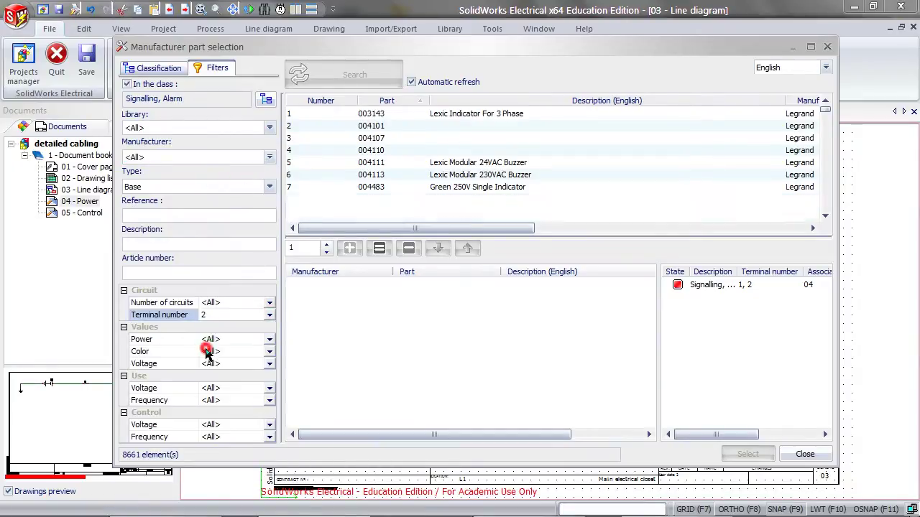
{"action": "left_click", "coordinate": [489, 113]}
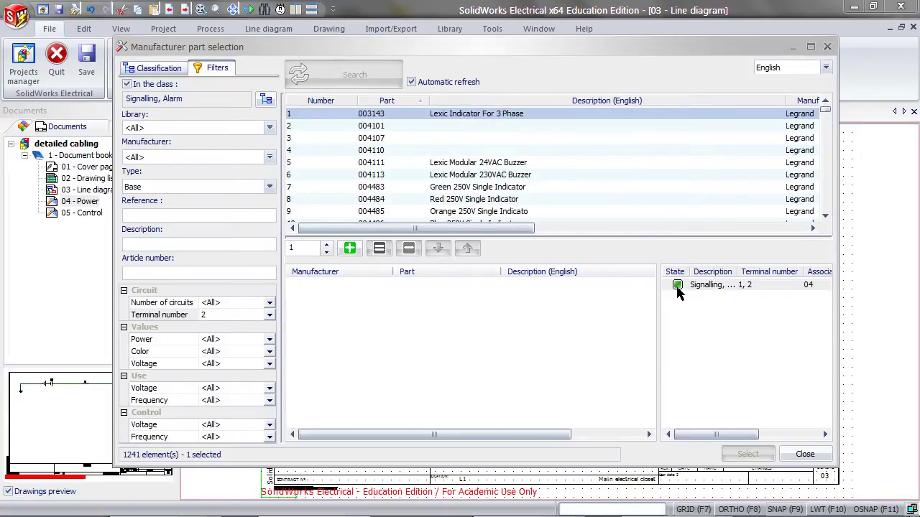
{"action": "left_click", "coordinate": [350, 248]}
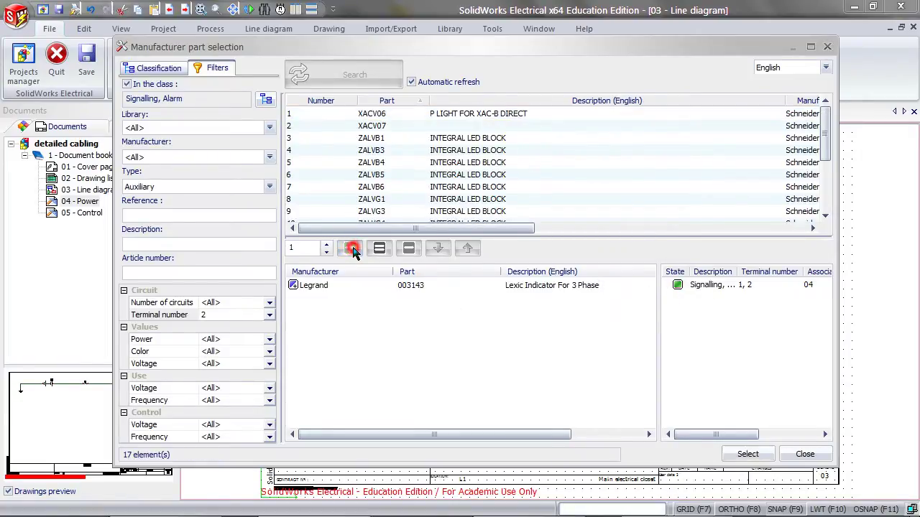
{"action": "left_click", "coordinate": [746, 454]}
{"action": "left_click", "coordinate": [699, 451]}
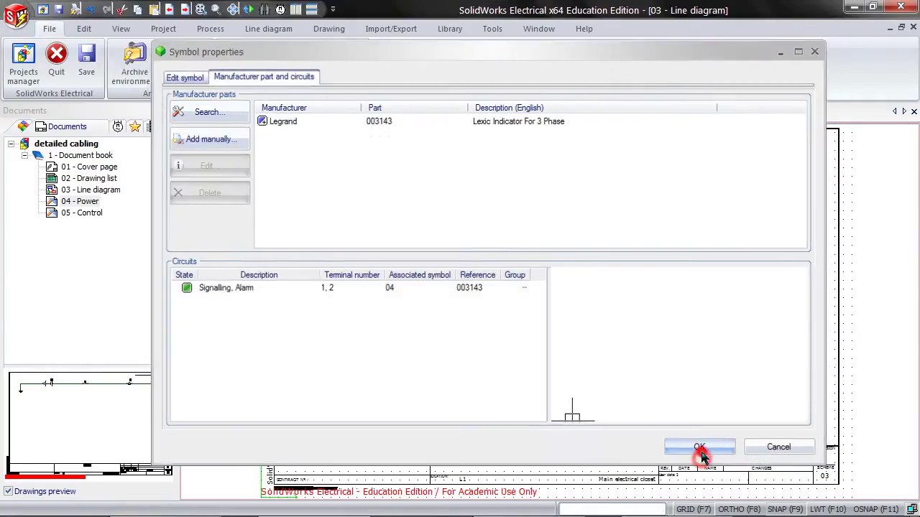
{"action": "left_click", "coordinate": [701, 243]}
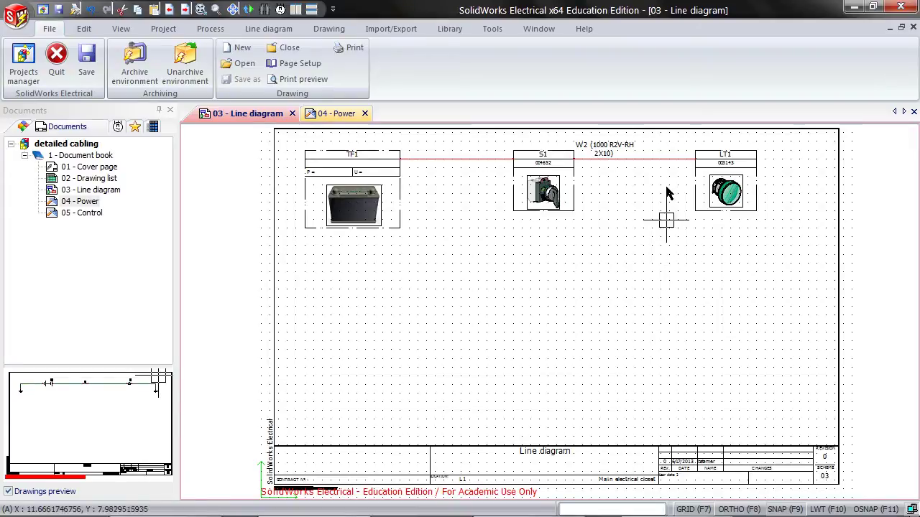
In W2's detailed cabling, connect the black core origin to S1:2 and blue to S1:1
{"action": "right_click", "coordinate": [644, 161]}
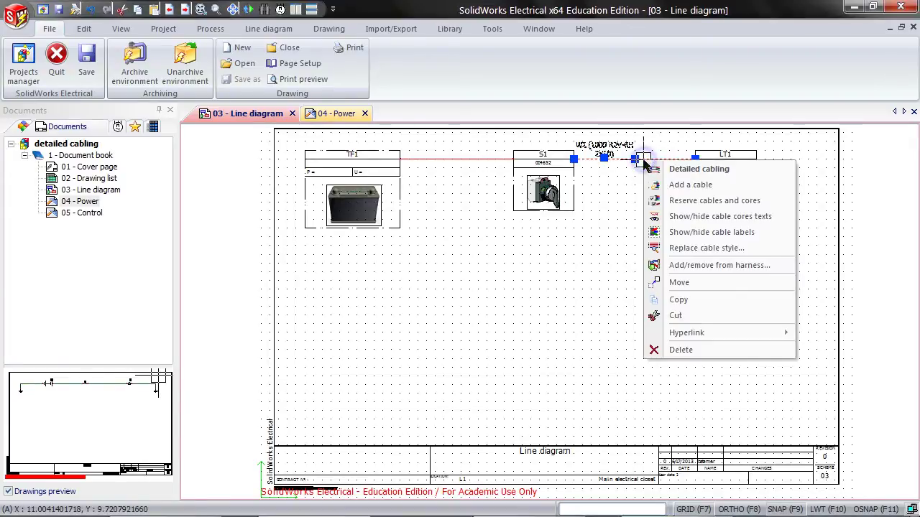
{"action": "left_click", "coordinate": [668, 171]}
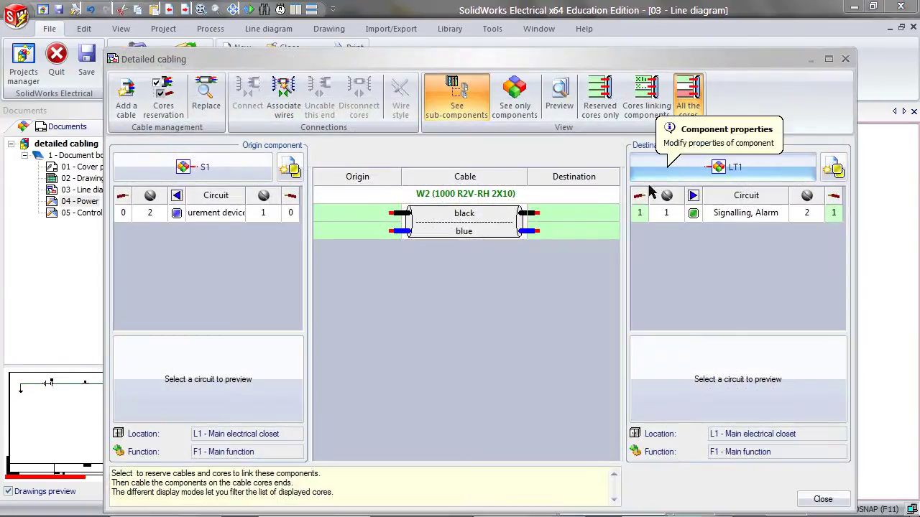
{"action": "left_click", "coordinate": [354, 215]}
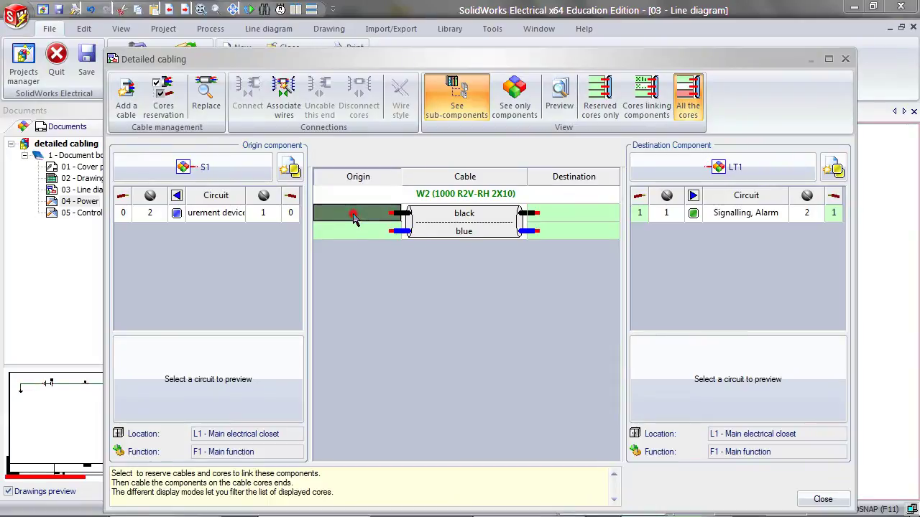
{"action": "left_click", "coordinate": [125, 214]}
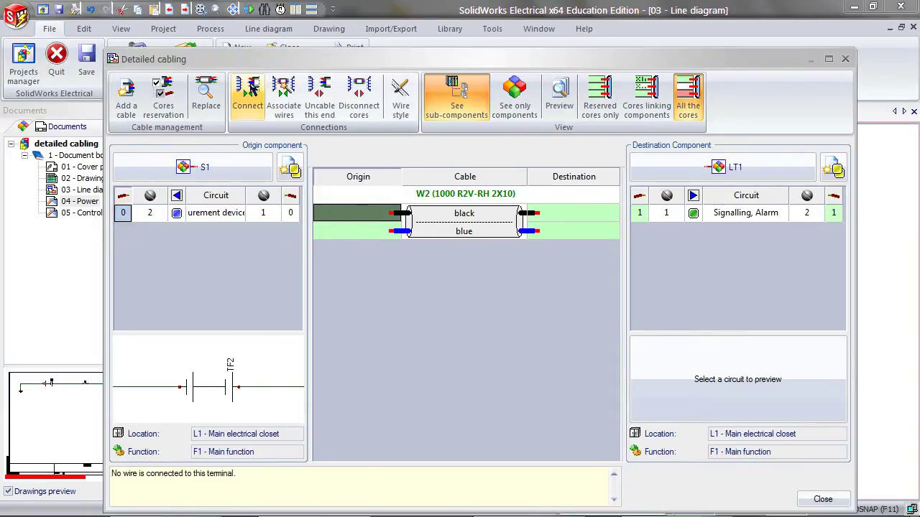
{"action": "left_click", "coordinate": [251, 87]}
{"action": "left_click", "coordinate": [340, 232]}
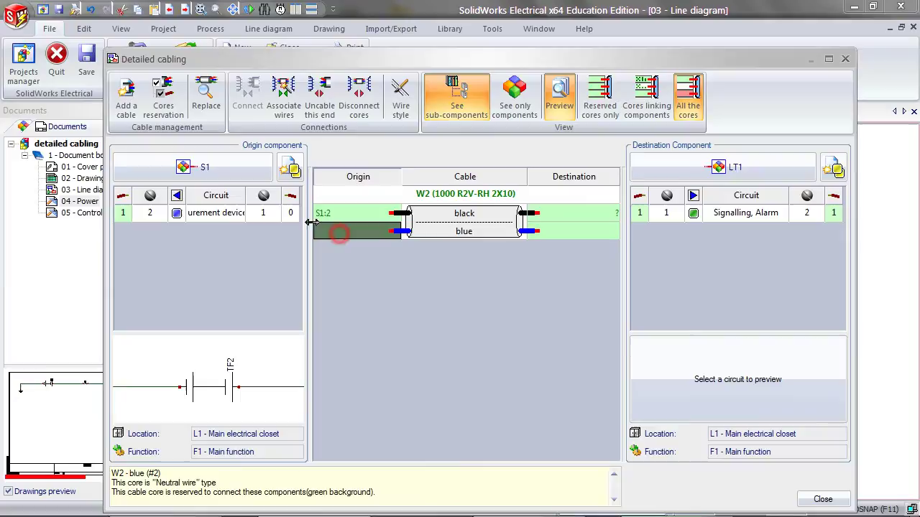
{"action": "left_click", "coordinate": [290, 213]}
{"action": "left_click", "coordinate": [250, 110]}
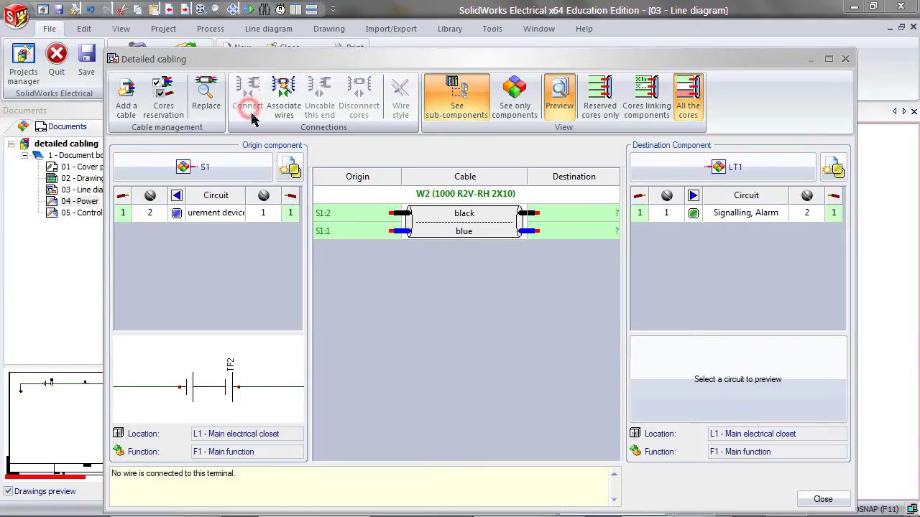
Connect the destination ends of W2's black and blue cores to LT1 terminal 1
{"action": "left_click", "coordinate": [358, 249]}
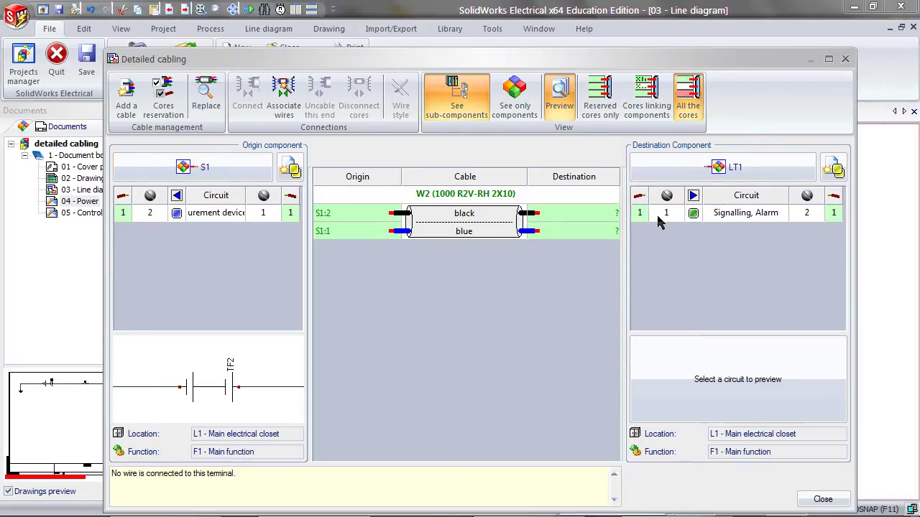
{"action": "left_click", "coordinate": [608, 213]}
{"action": "left_click", "coordinate": [638, 213]}
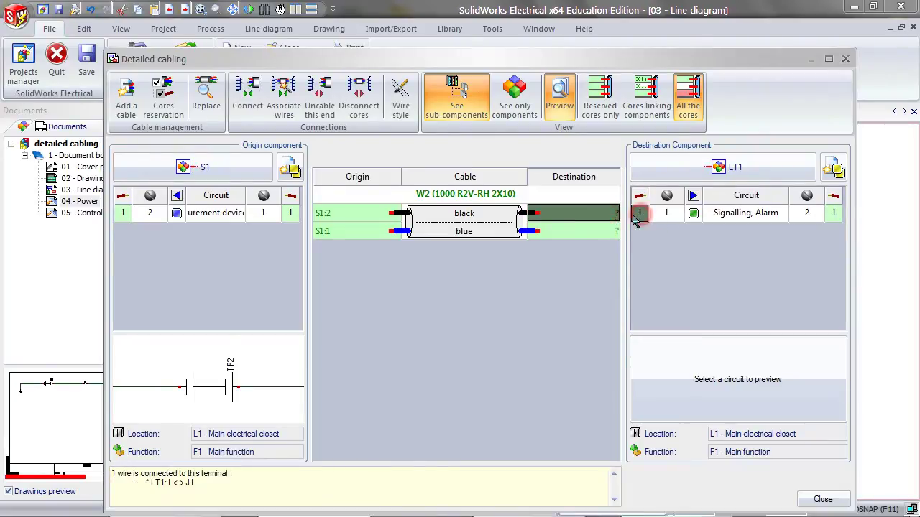
{"action": "left_click", "coordinate": [248, 101]}
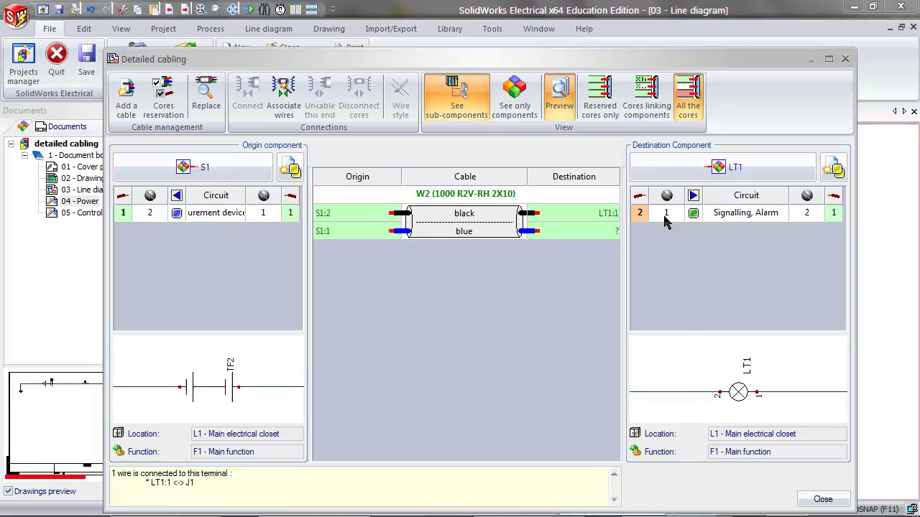
{"action": "left_click", "coordinate": [617, 231]}
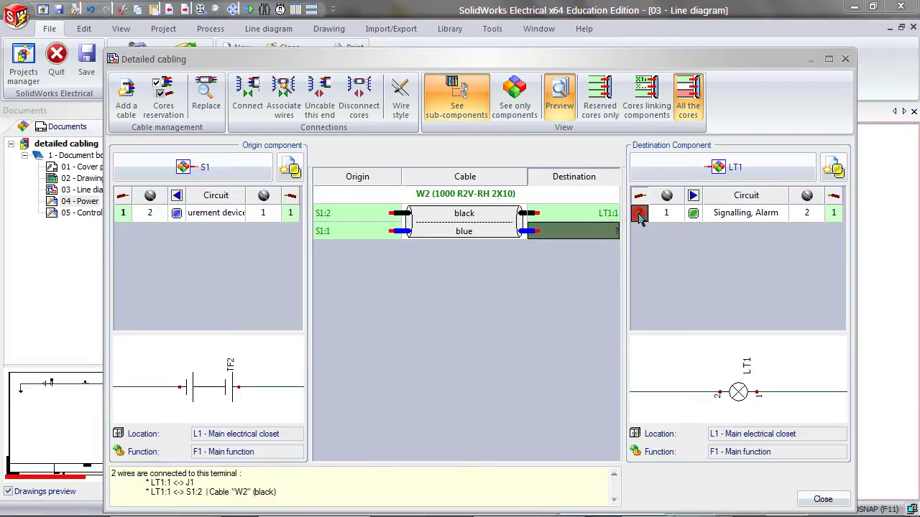
{"action": "left_click", "coordinate": [248, 99]}
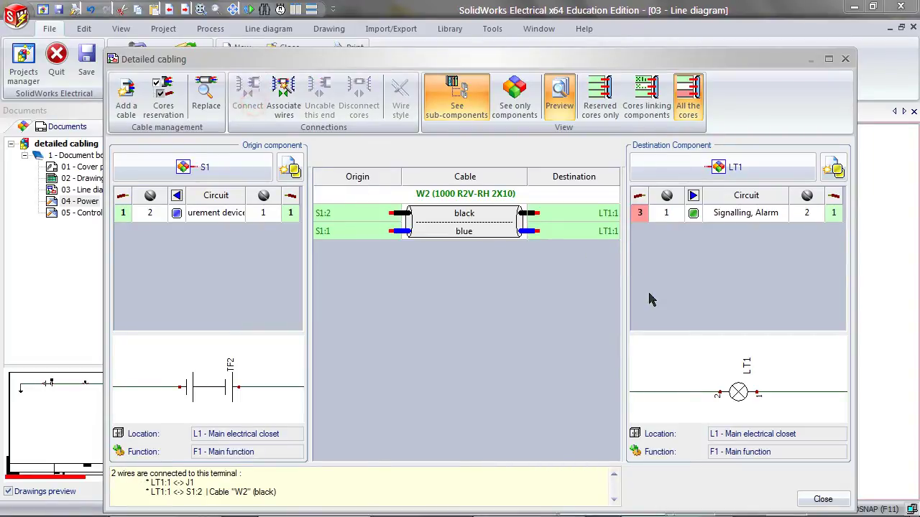
Disconnect the blue core entirely and uncable the black core's LT1 end
{"action": "left_click", "coordinate": [640, 213]}
{"action": "left_click", "coordinate": [611, 231]}
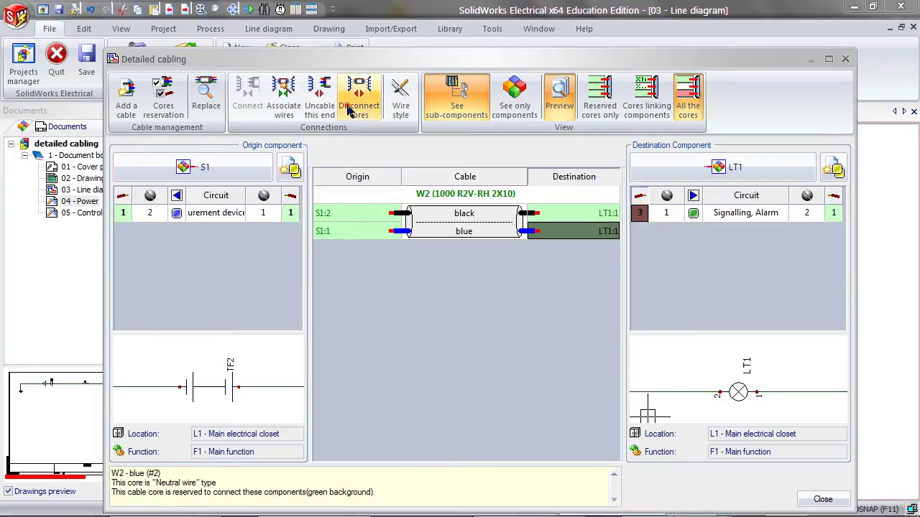
{"action": "left_click", "coordinate": [350, 109]}
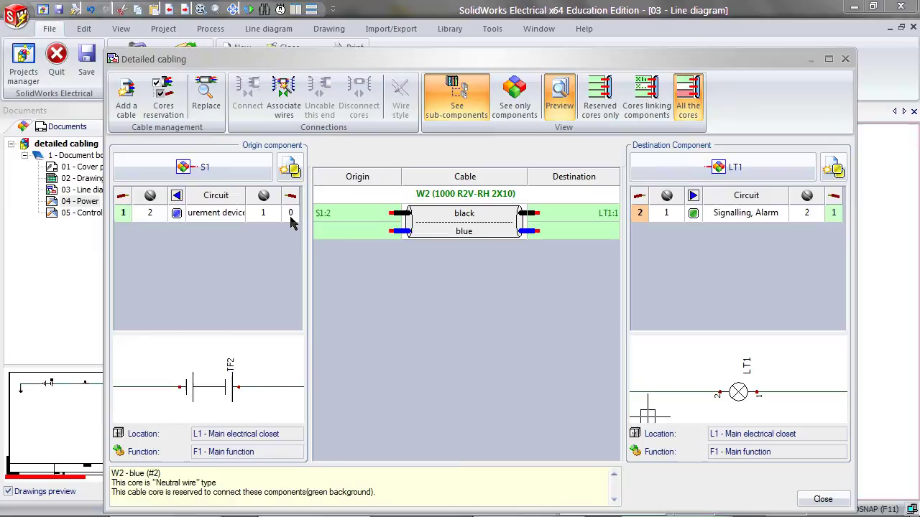
{"action": "left_click", "coordinate": [610, 214]}
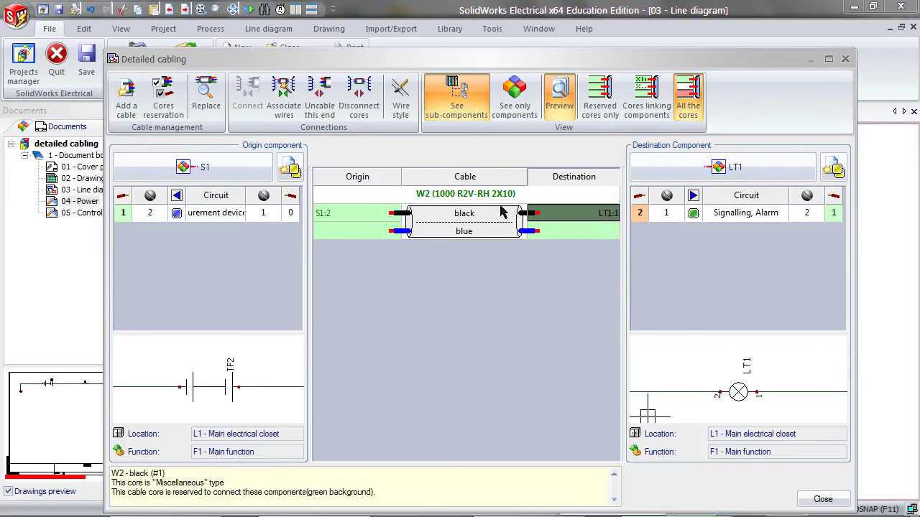
{"action": "left_click", "coordinate": [322, 112]}
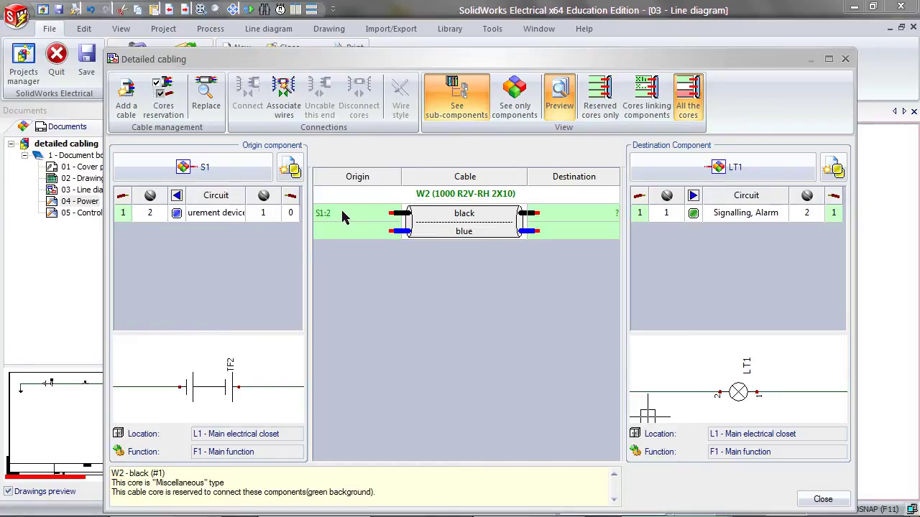
Close Detailed cabling and zoom in on switch S2 in the 04 - Power sheet
{"action": "left_click", "coordinate": [822, 498]}
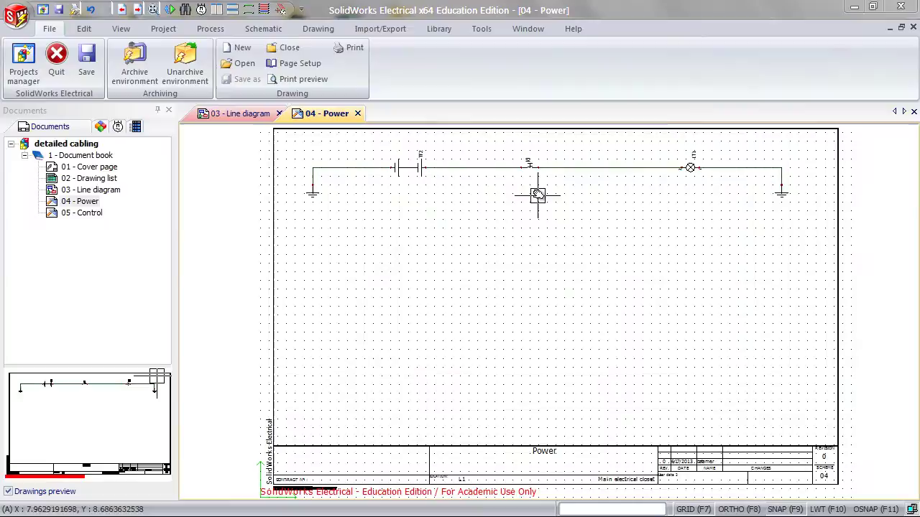
{"action": "scroll", "coordinate": [534, 173], "scroll_direction": "up", "scroll_amount": 3}
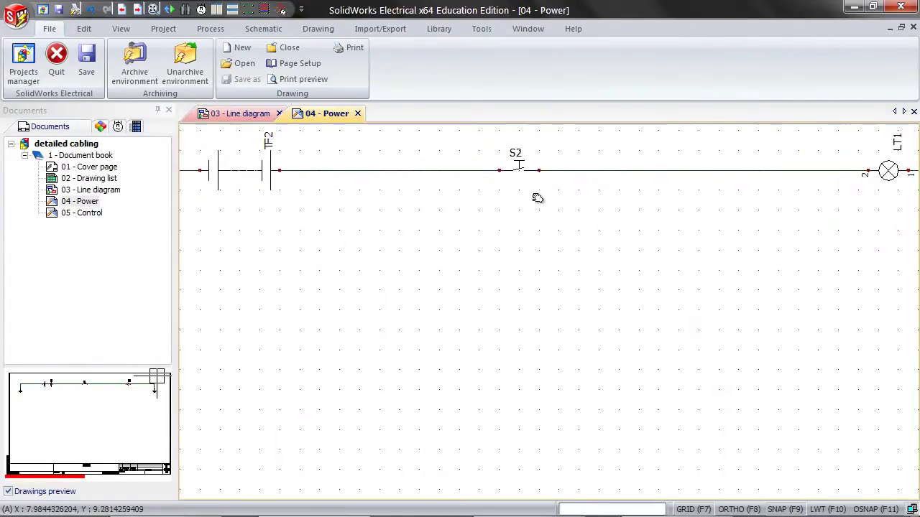
{"action": "scroll", "coordinate": [524, 290], "scroll_direction": "up", "scroll_amount": 1}
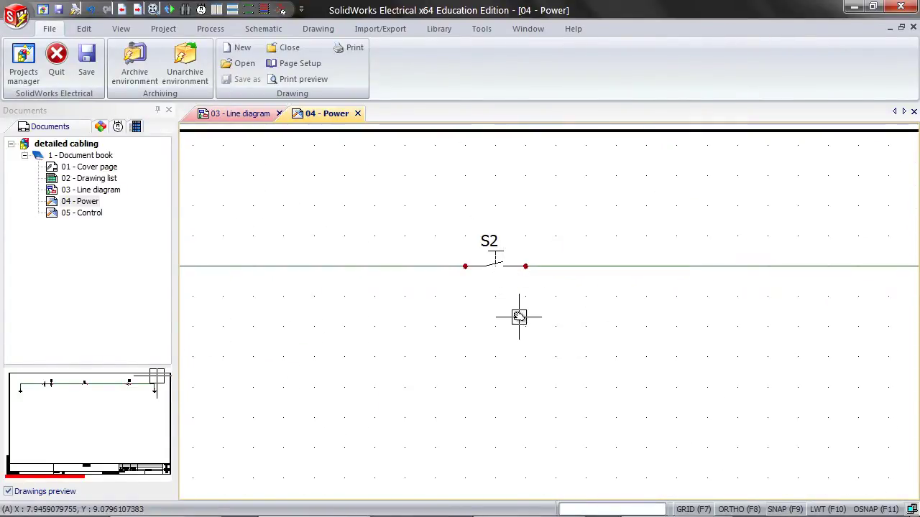
{"action": "scroll", "coordinate": [519, 317], "scroll_direction": "down", "scroll_amount": 1}
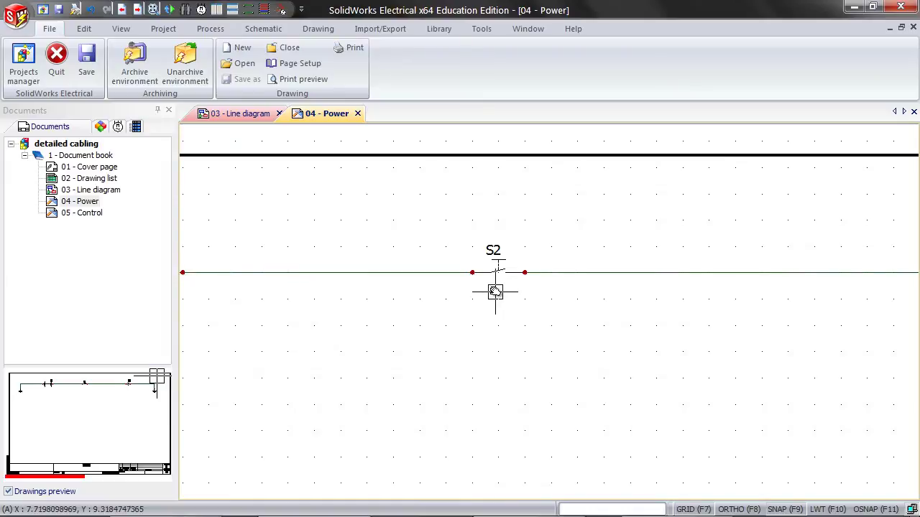
Associate schematic switch S2 with line-diagram component =F1-S1's '03 - Switch' via Symbol properties
{"action": "right_click", "coordinate": [509, 270]}
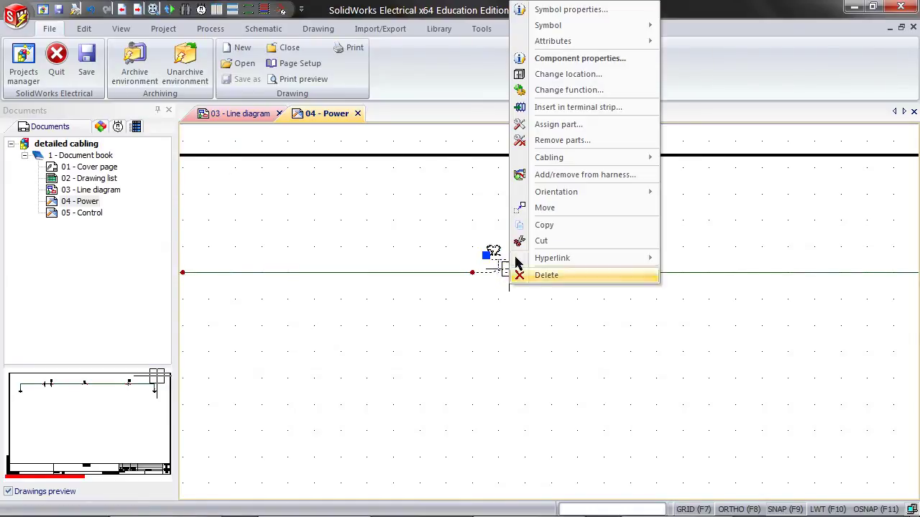
{"action": "left_click", "coordinate": [560, 10]}
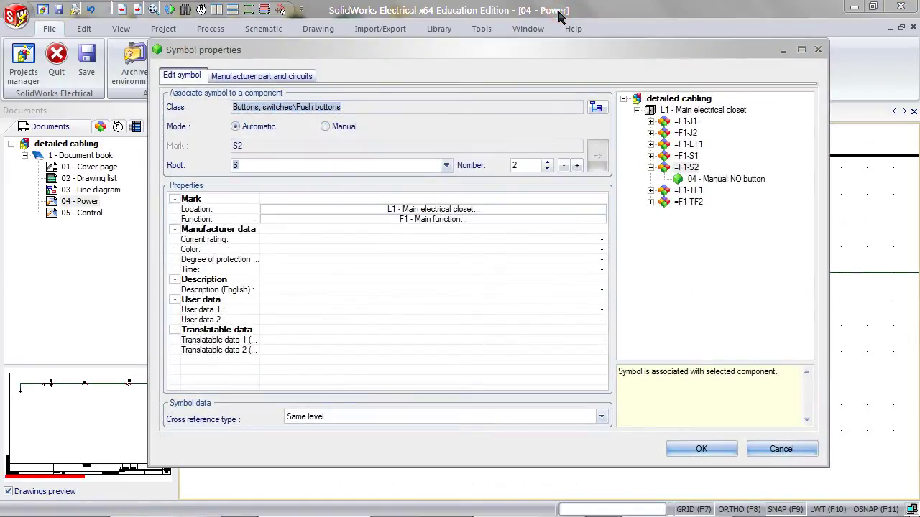
{"action": "left_click", "coordinate": [651, 156]}
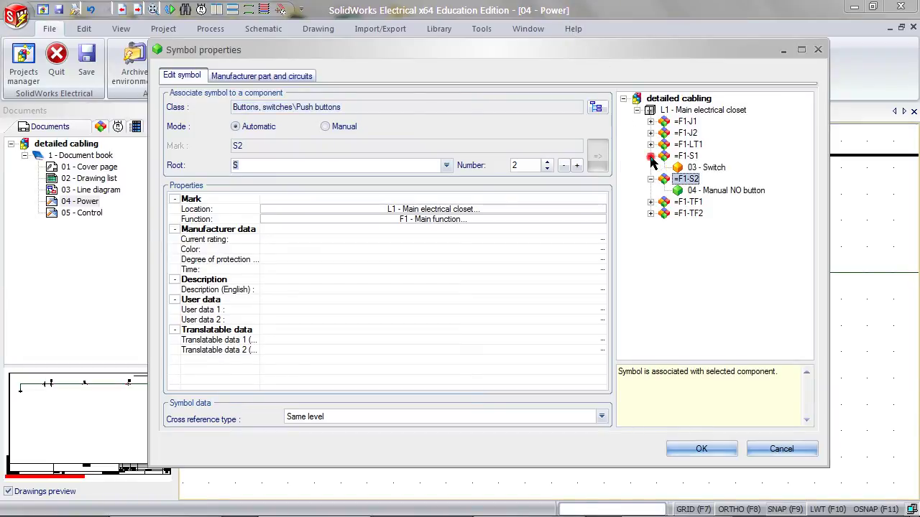
{"action": "left_click", "coordinate": [708, 169]}
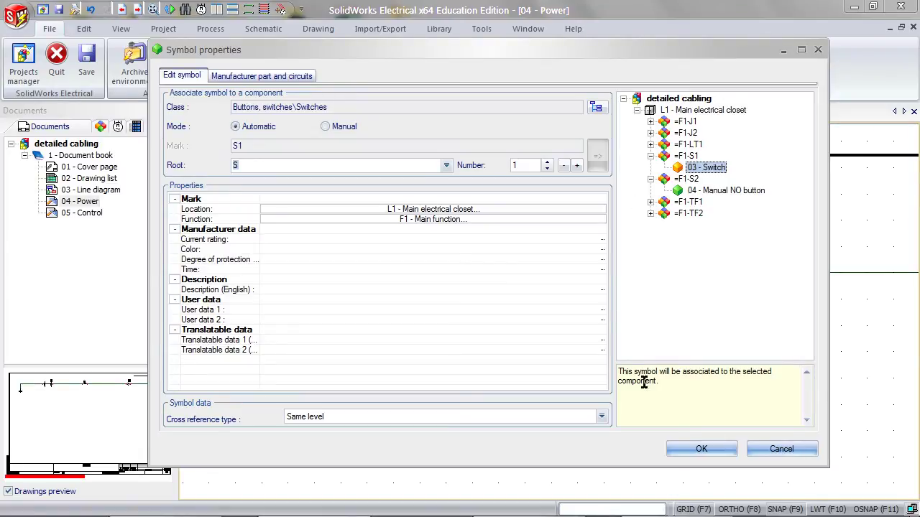
{"action": "left_click", "coordinate": [677, 452]}
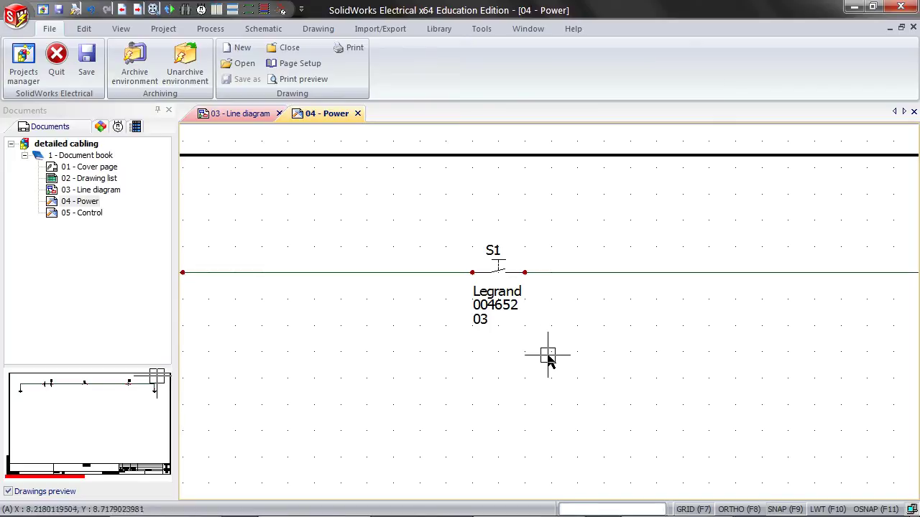
{"action": "left_click", "coordinate": [745, 354]}
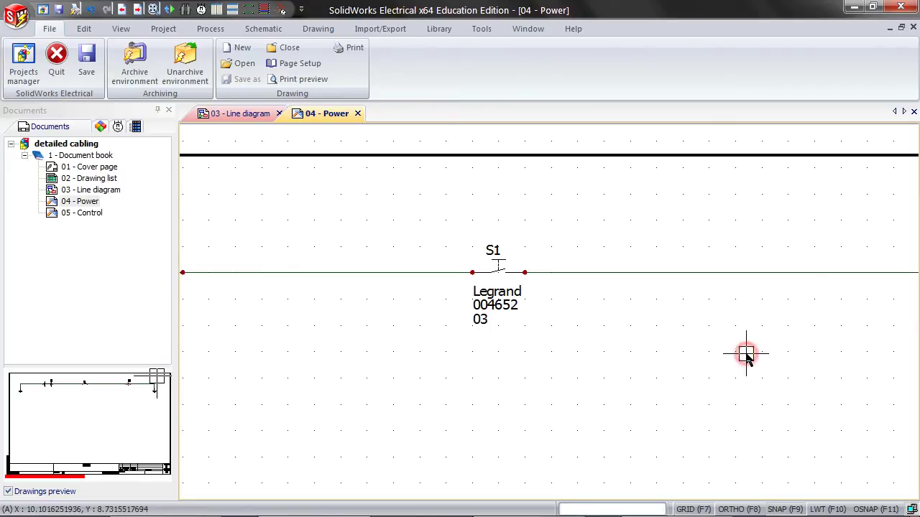